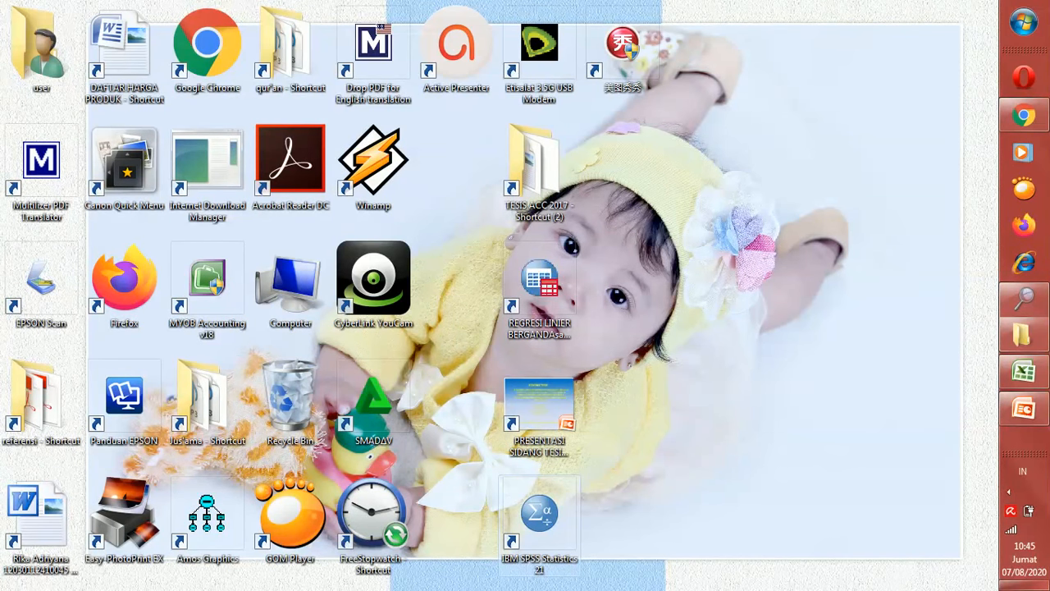
Launch IBM SPSS Statistics 21 from its desktop shortcut
{"action": "double_click", "coordinate": [546, 513]}
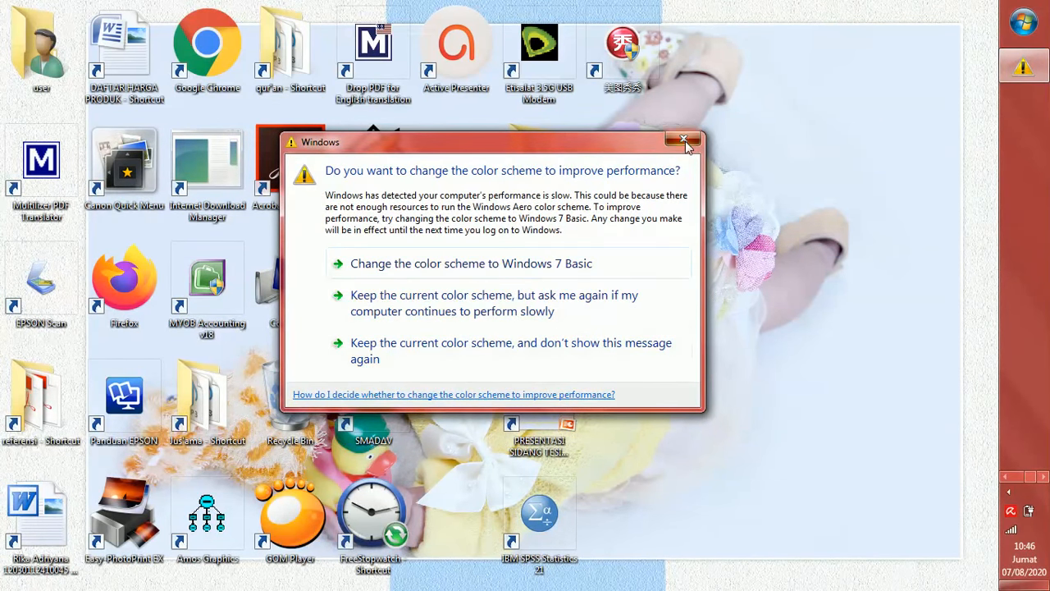
Dismiss the Windows colour-scheme performance prompt so SPSS can finish loading
{"action": "left_click", "coordinate": [683, 139]}
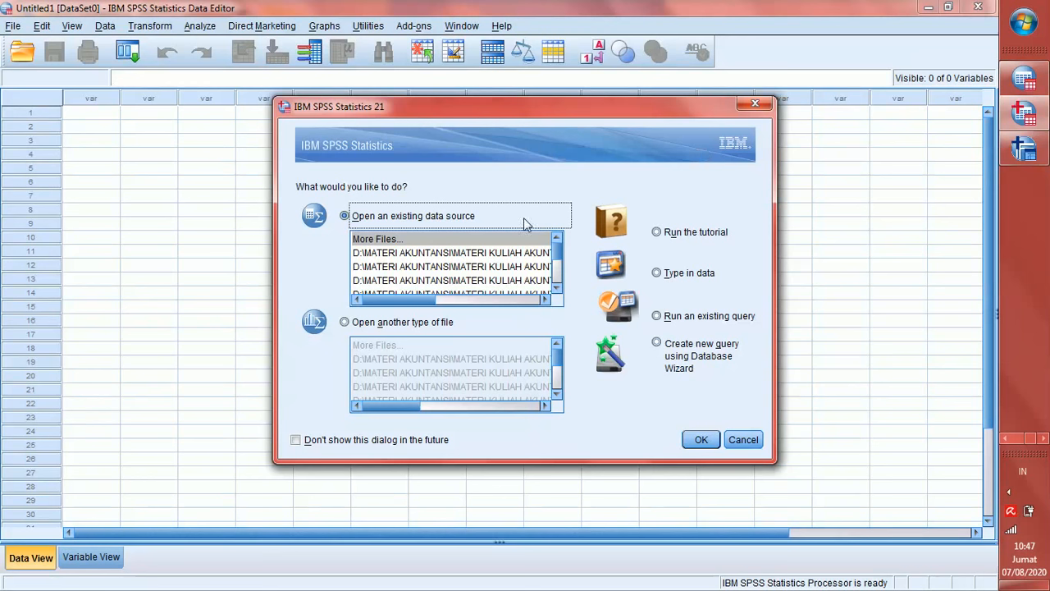
Move the startup dialog up and cancel it, leaving an empty Untitled1 Data Editor
{"action": "left_click_drag", "start_coordinate": [583, 108], "coordinate": [589, 50]}
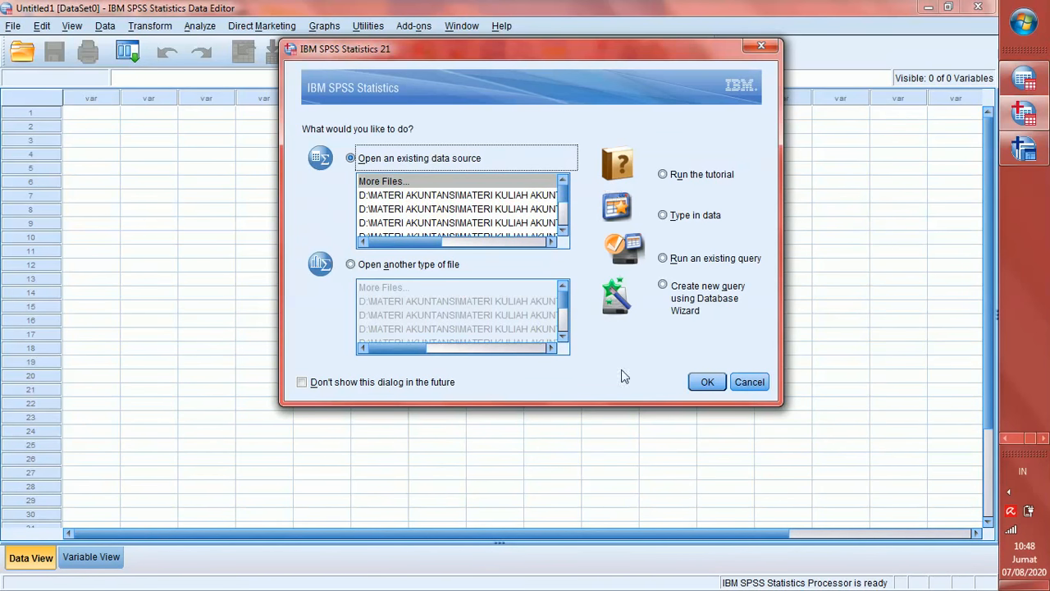
{"action": "left_click", "coordinate": [745, 384]}
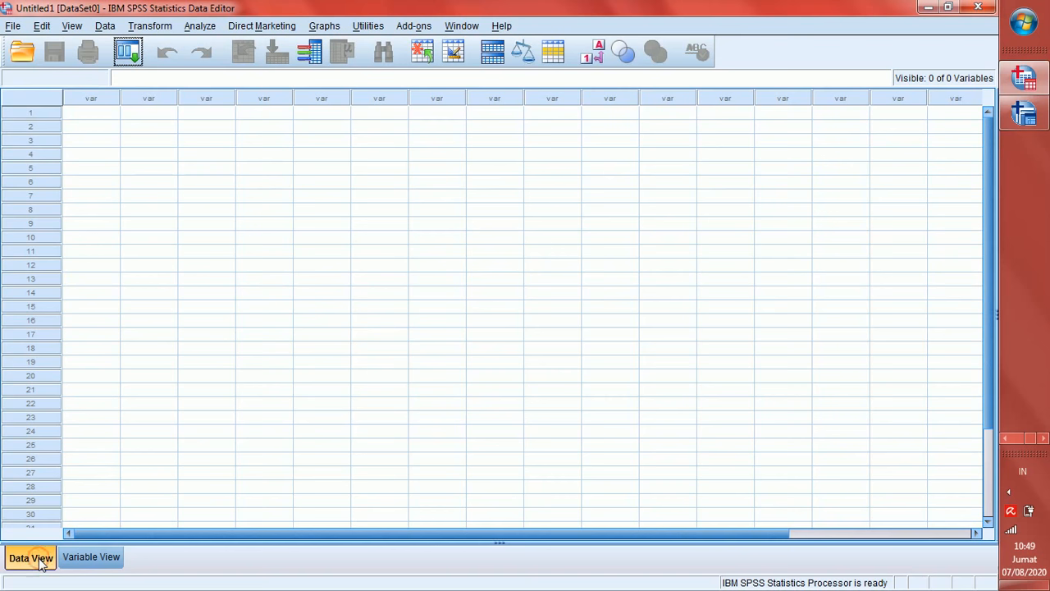
Switch back and forth between Data View and Variable View, ending on Variable View
{"action": "left_click", "coordinate": [75, 558]}
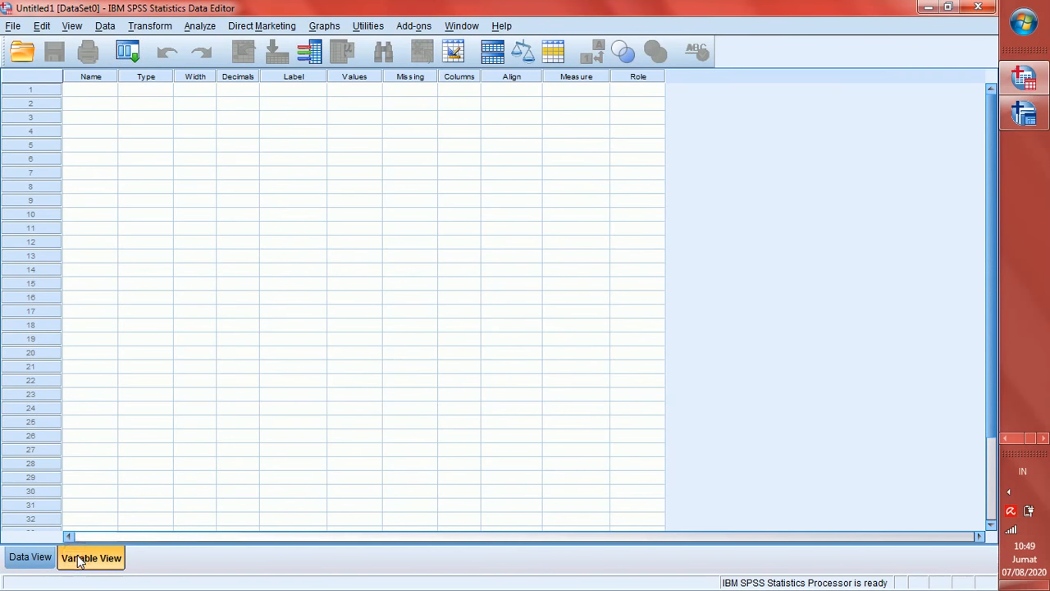
{"action": "left_click", "coordinate": [39, 559]}
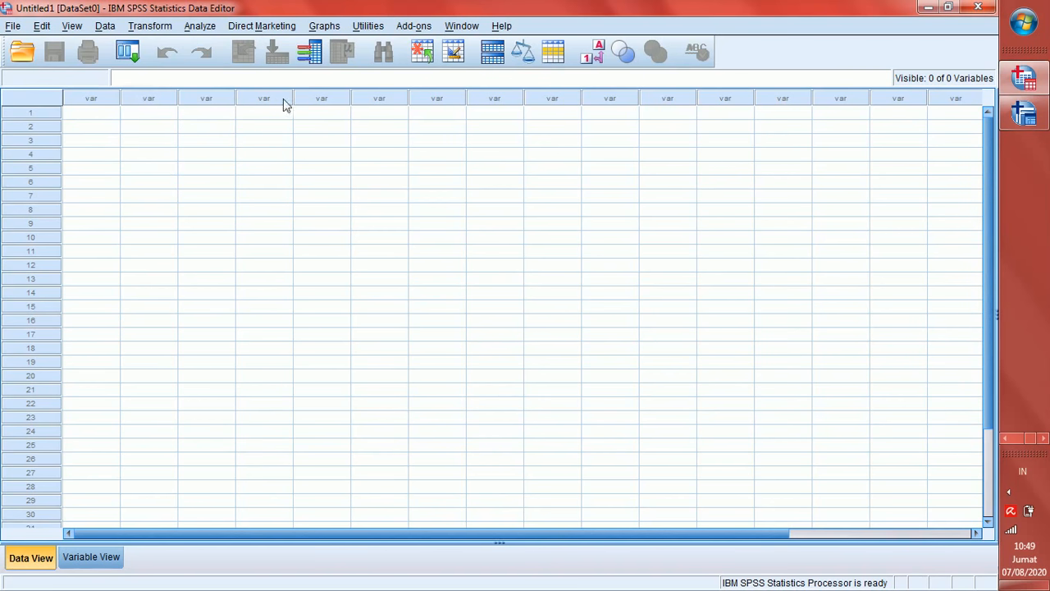
{"action": "left_click", "coordinate": [92, 558]}
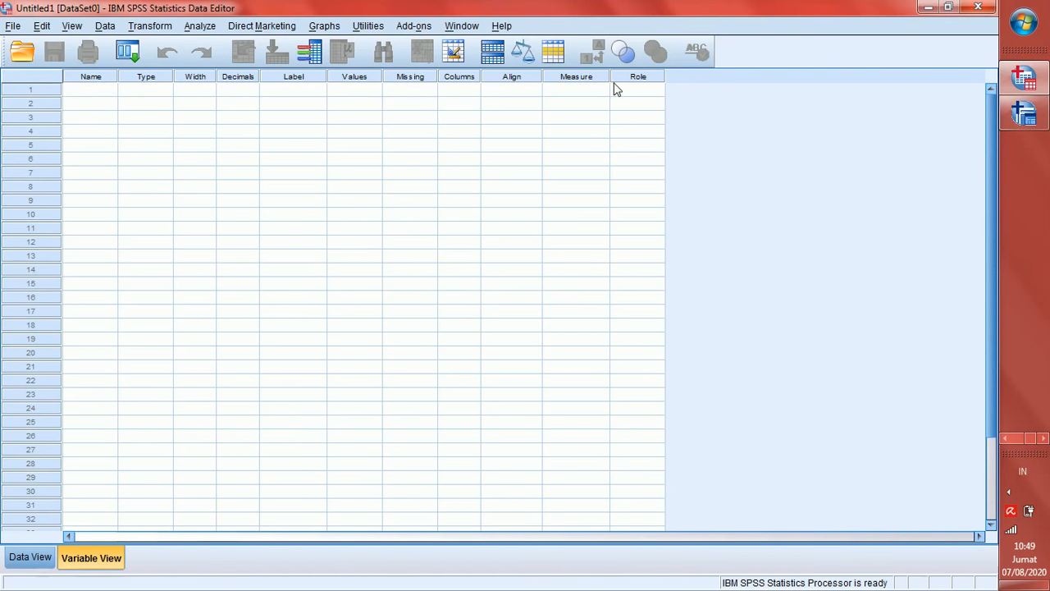
{"action": "left_click", "coordinate": [36, 559]}
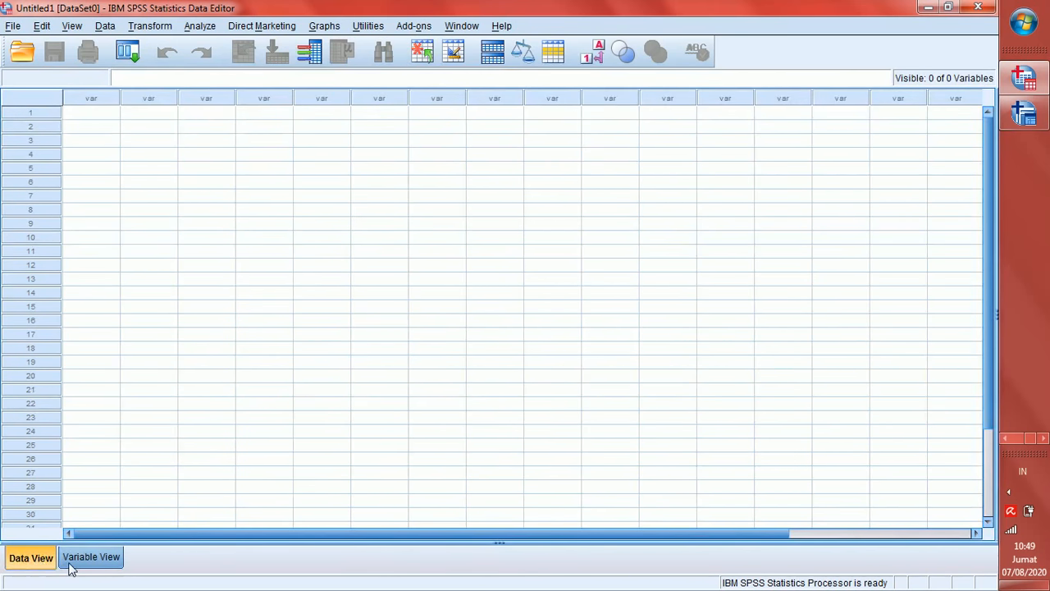
{"action": "left_click", "coordinate": [70, 566]}
{"action": "left_click", "coordinate": [27, 561]}
{"action": "left_click", "coordinate": [72, 558]}
{"action": "left_click", "coordinate": [27, 564]}
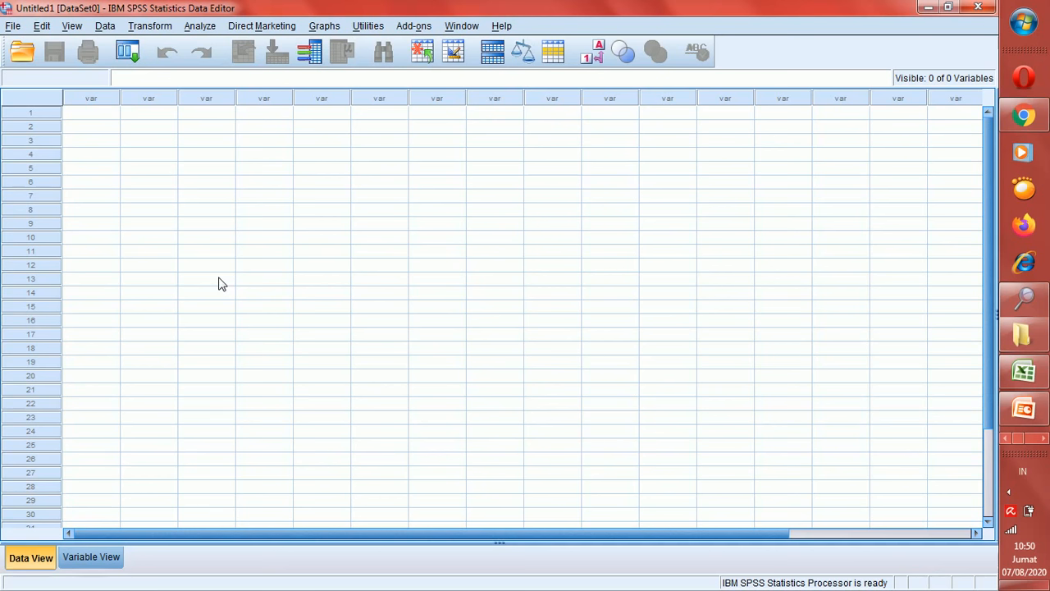
{"action": "left_click", "coordinate": [91, 558]}
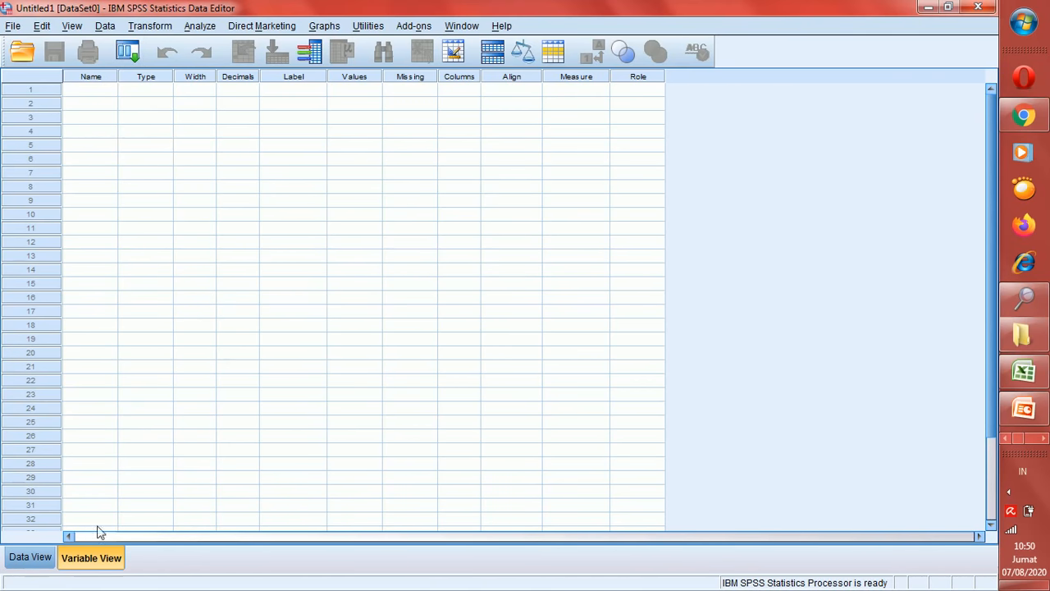
{"action": "left_click", "coordinate": [33, 558]}
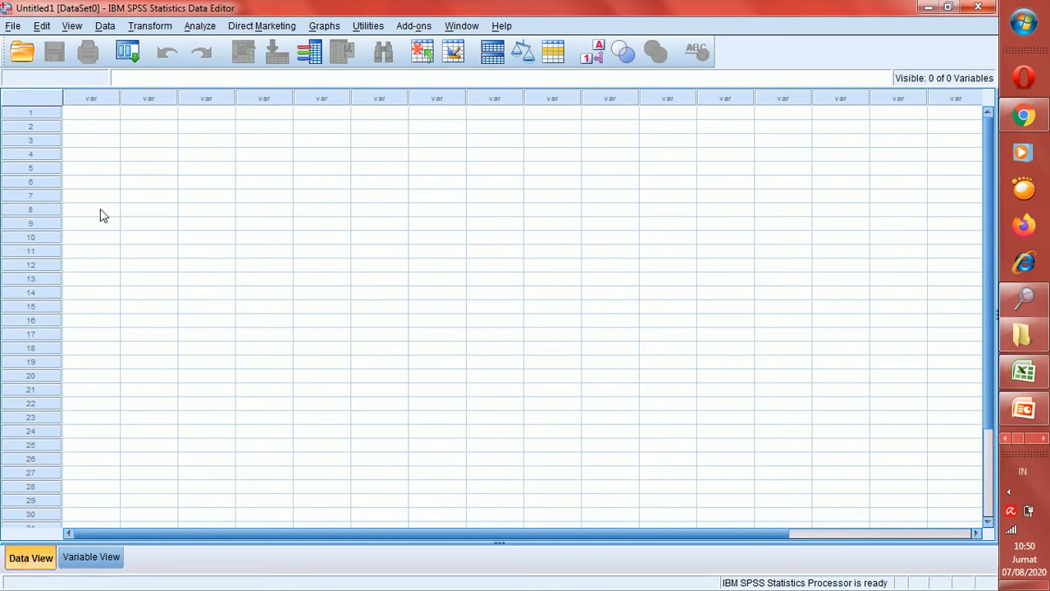
{"action": "left_click", "coordinate": [141, 98]}
{"action": "left_click", "coordinate": [93, 100]}
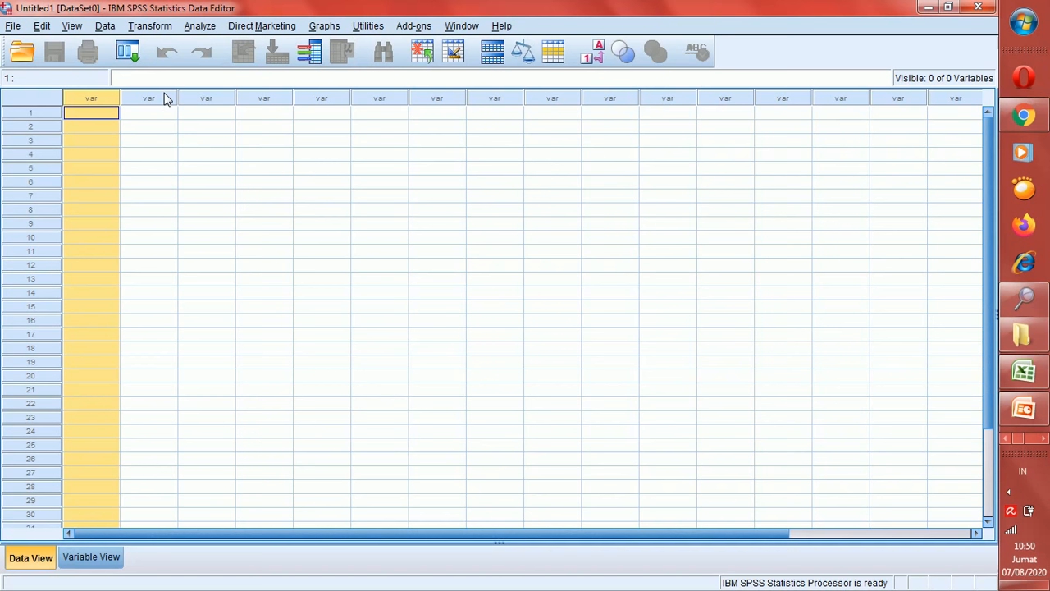
{"action": "left_click", "coordinate": [87, 561]}
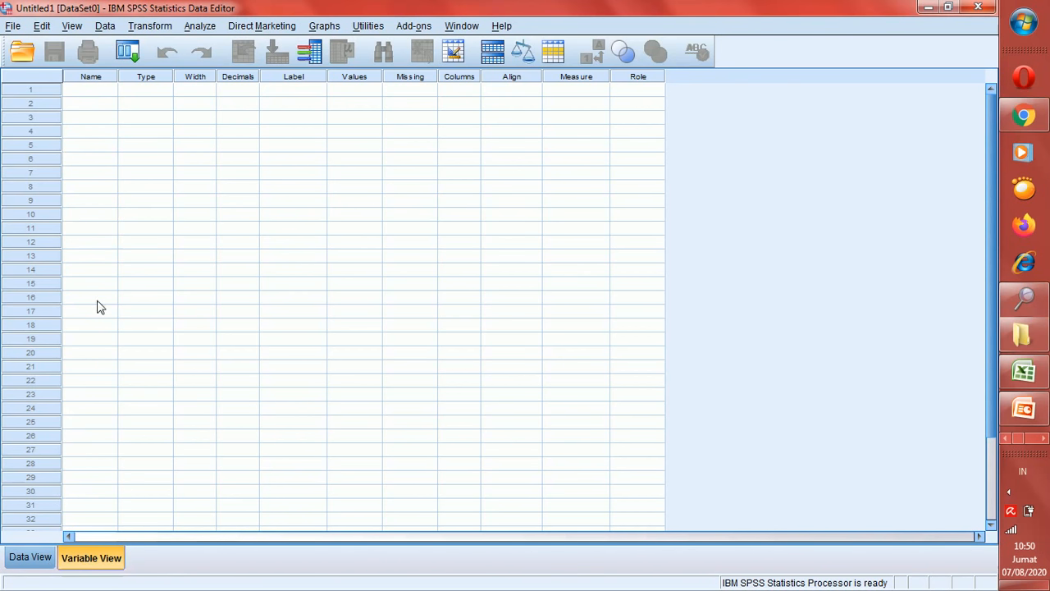
{"action": "left_click", "coordinate": [33, 565]}
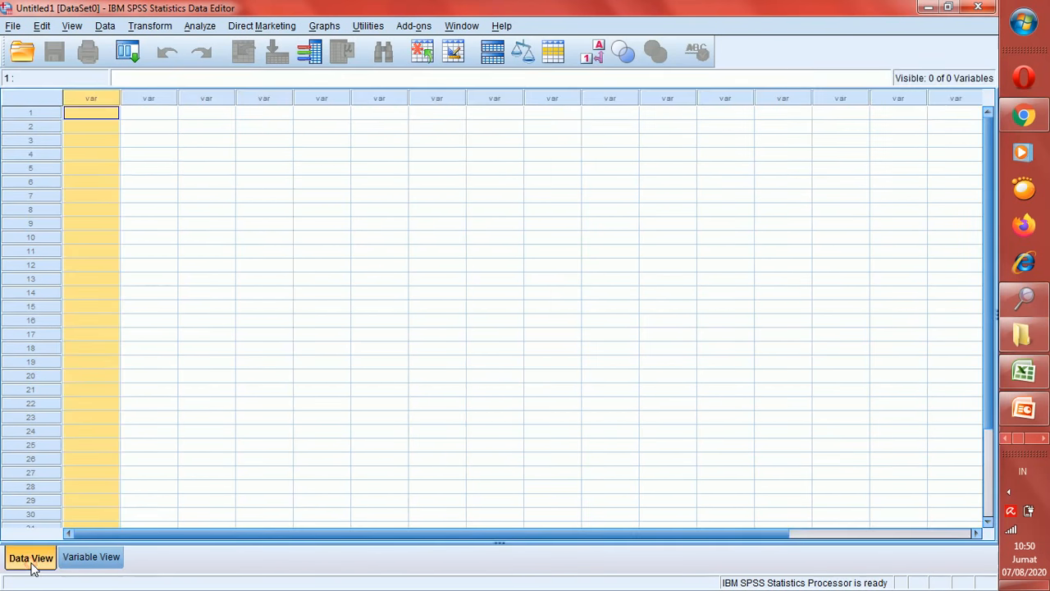
{"action": "left_click", "coordinate": [100, 561]}
Name the first variable nama and check its new column in Data View
{"action": "left_click", "coordinate": [87, 96]}
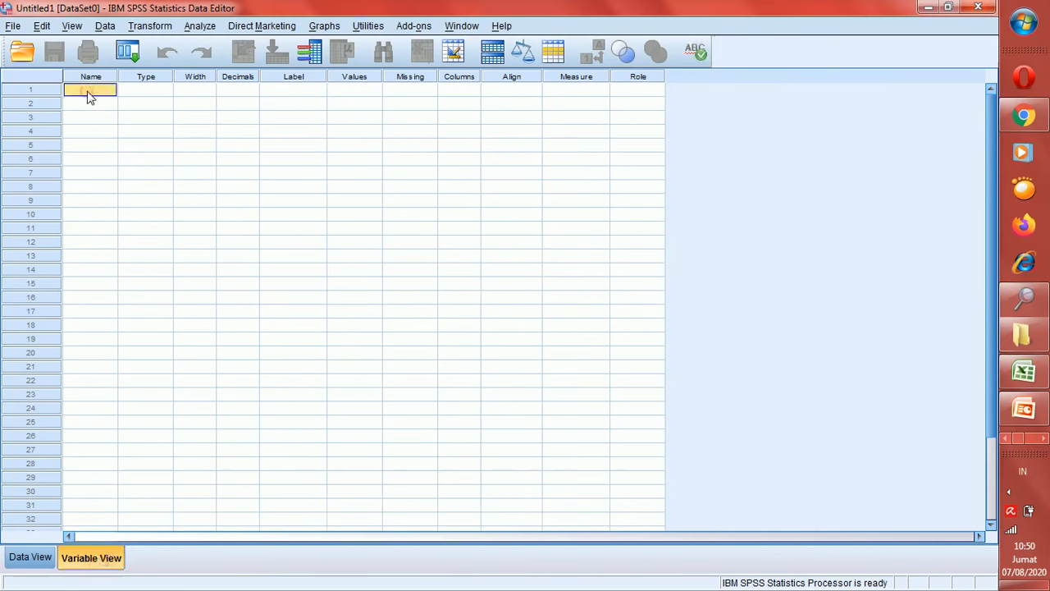
{"action": "type", "text": "name"}
{"action": "key", "text": "Return"}
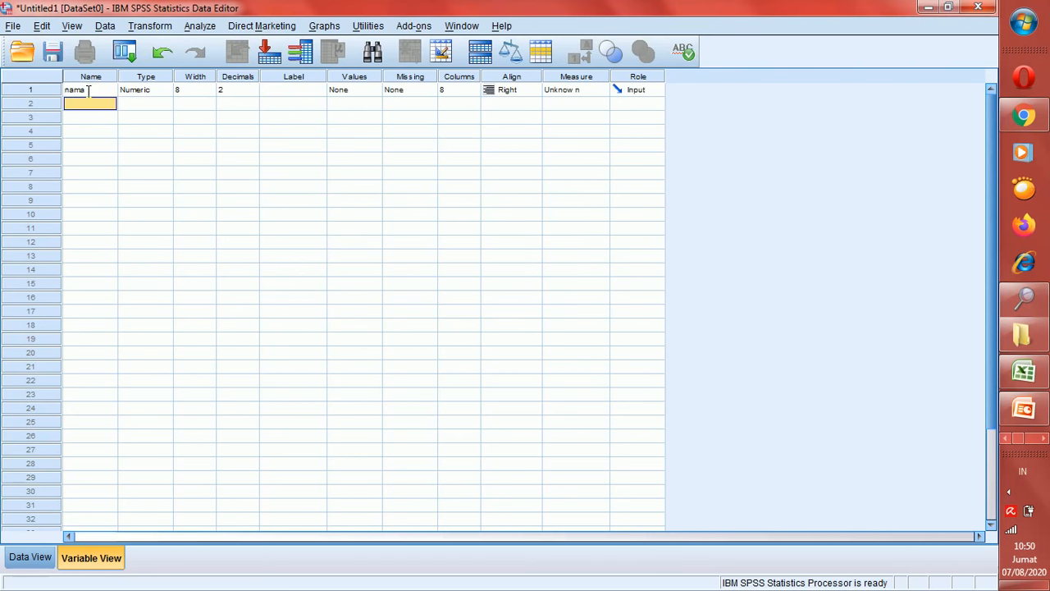
{"action": "left_click", "coordinate": [36, 558]}
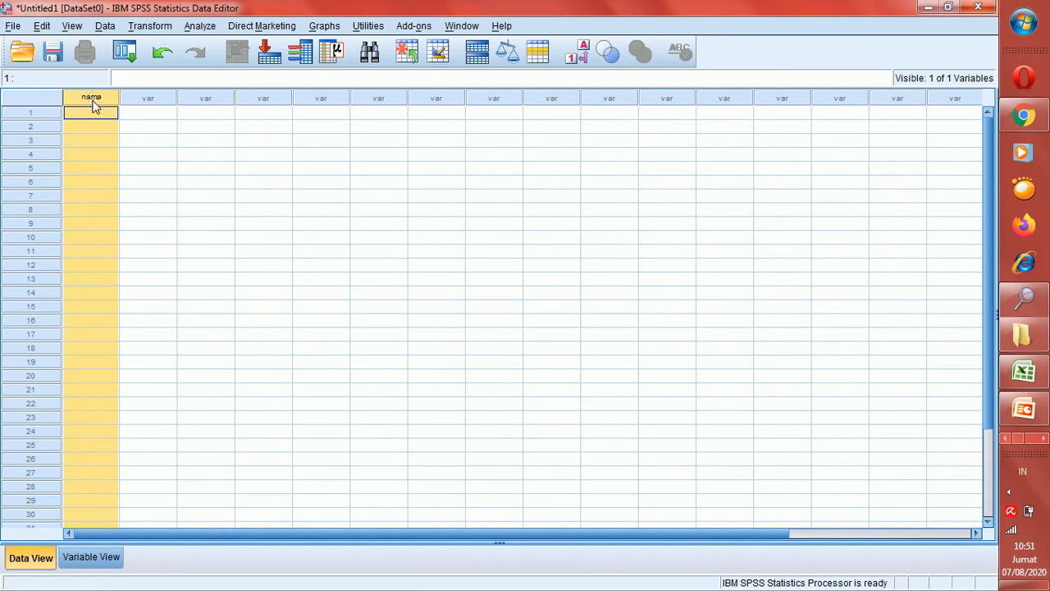
{"action": "left_click", "coordinate": [115, 558]}
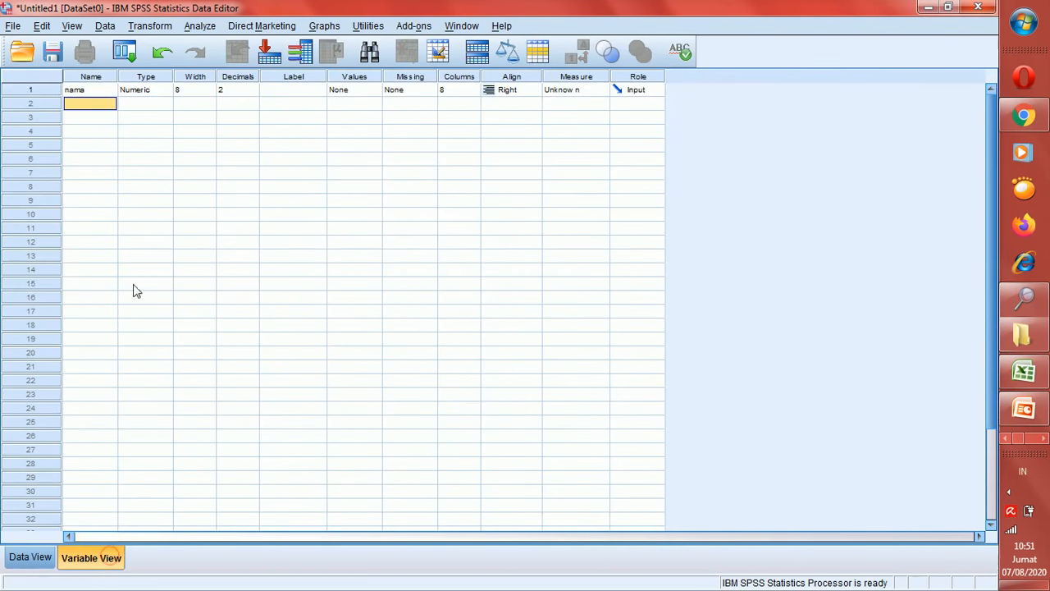
Enter 4 as the second variable's name, triggering an illegal-first-character error
{"action": "left_click", "coordinate": [81, 92]}
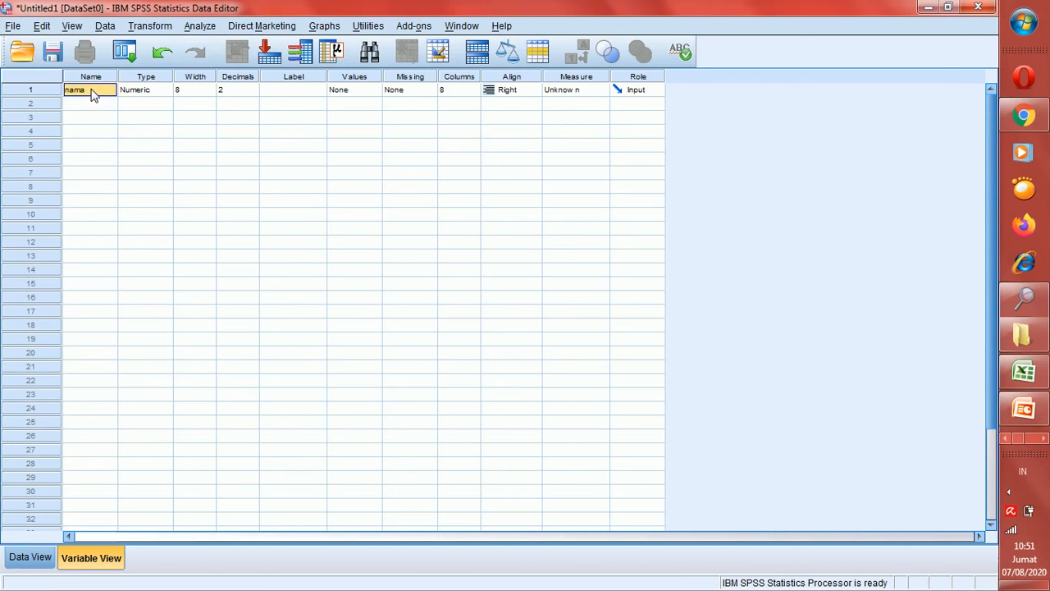
{"action": "double_click", "coordinate": [92, 93]}
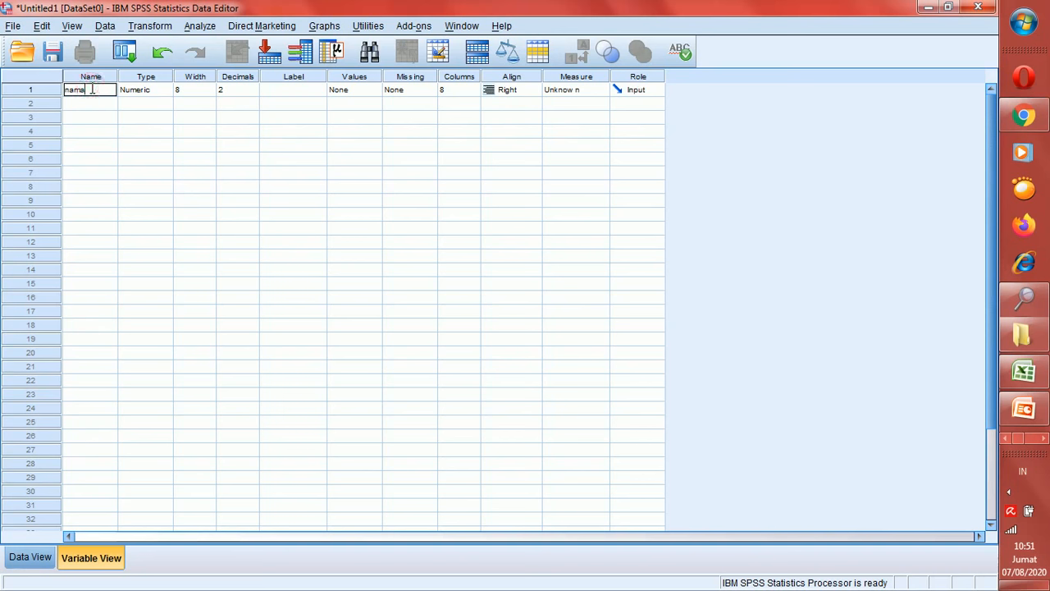
{"action": "left_click", "coordinate": [78, 106]}
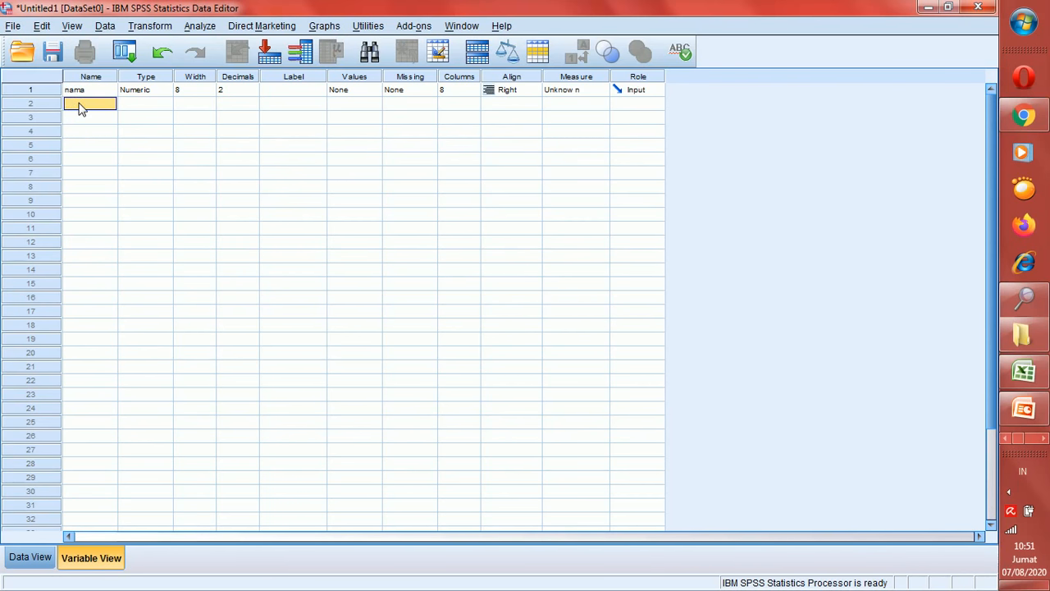
{"action": "type", "text": "4l4y"}
{"action": "key", "text": "Return"}
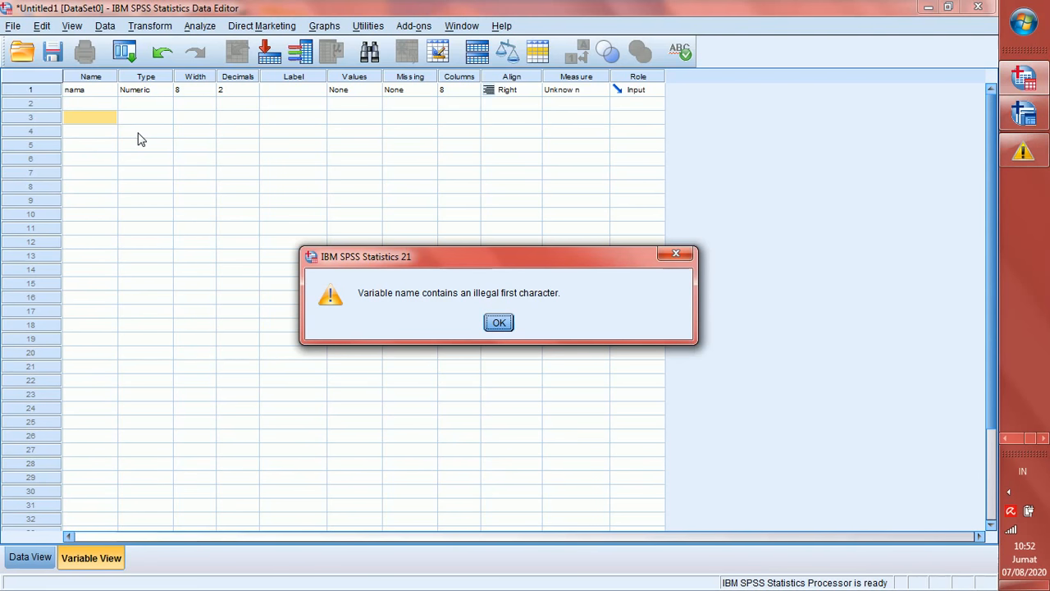
Clear the illegal-character warning and keep nama as the only variable, with row 2 empty
{"action": "left_click", "coordinate": [498, 322]}
{"action": "left_click", "coordinate": [95, 106]}
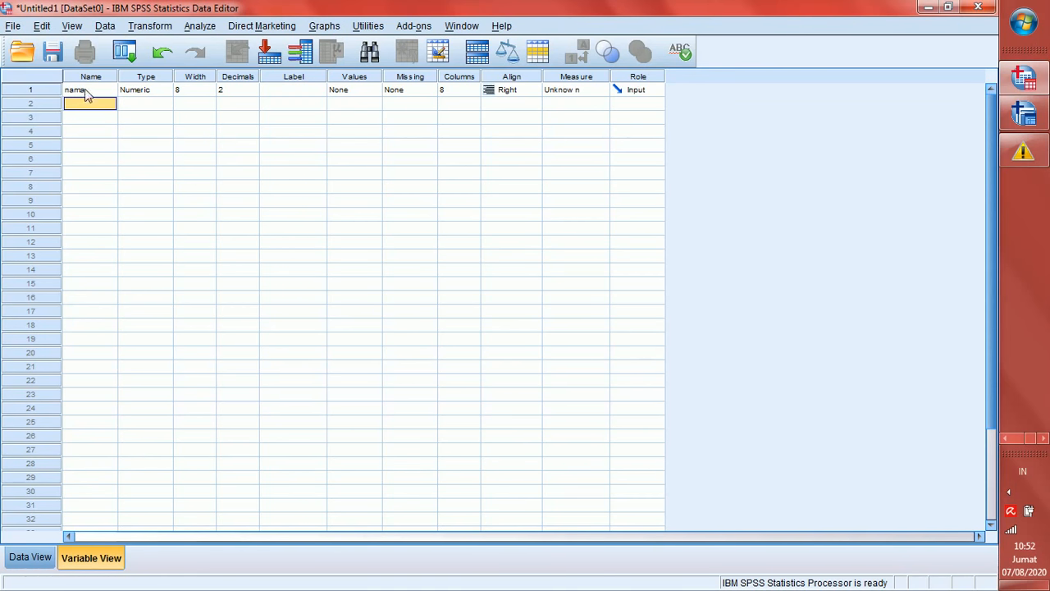
{"action": "double_click", "coordinate": [86, 92]}
{"action": "left_click", "coordinate": [88, 104]}
{"action": "left_click", "coordinate": [85, 92]}
{"action": "left_click", "coordinate": [86, 105]}
{"action": "left_click", "coordinate": [84, 91]}
{"action": "left_click", "coordinate": [87, 106]}
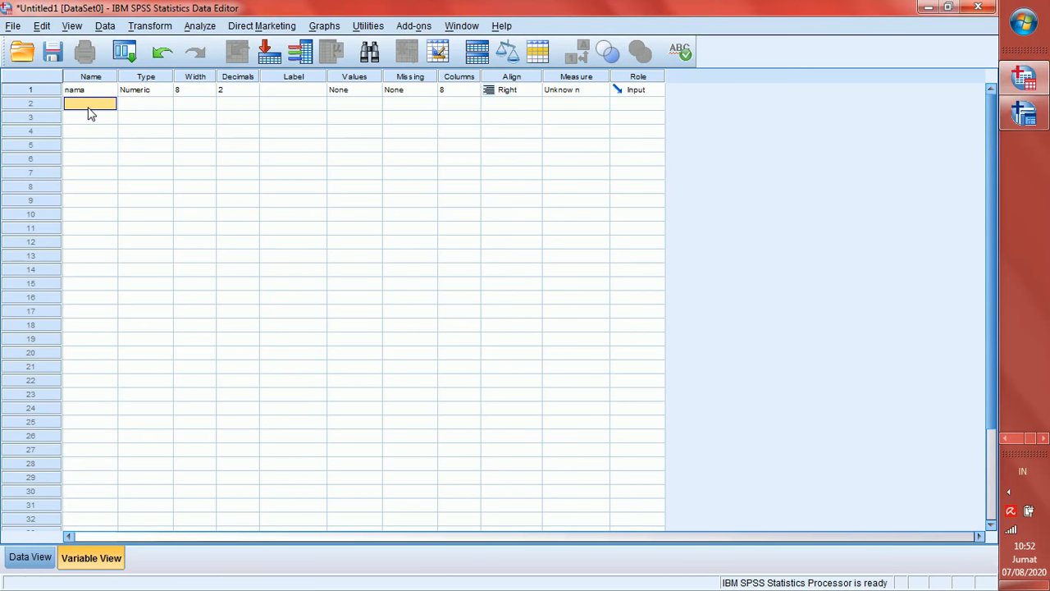
{"action": "type", "text": "jenis kelamin"}
{"action": "key", "text": "Return"}
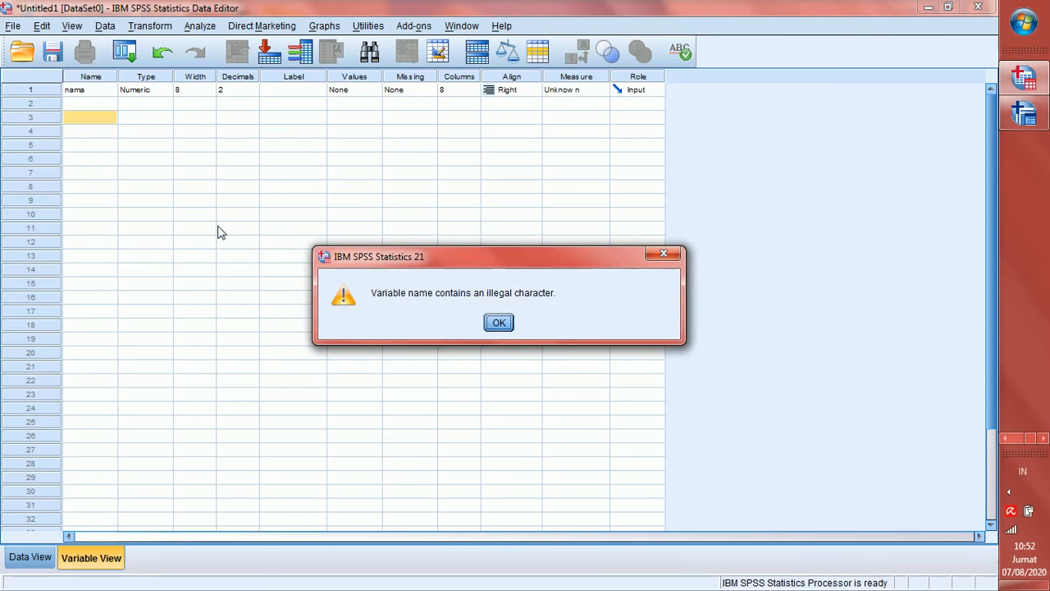
{"action": "left_click", "coordinate": [498, 323]}
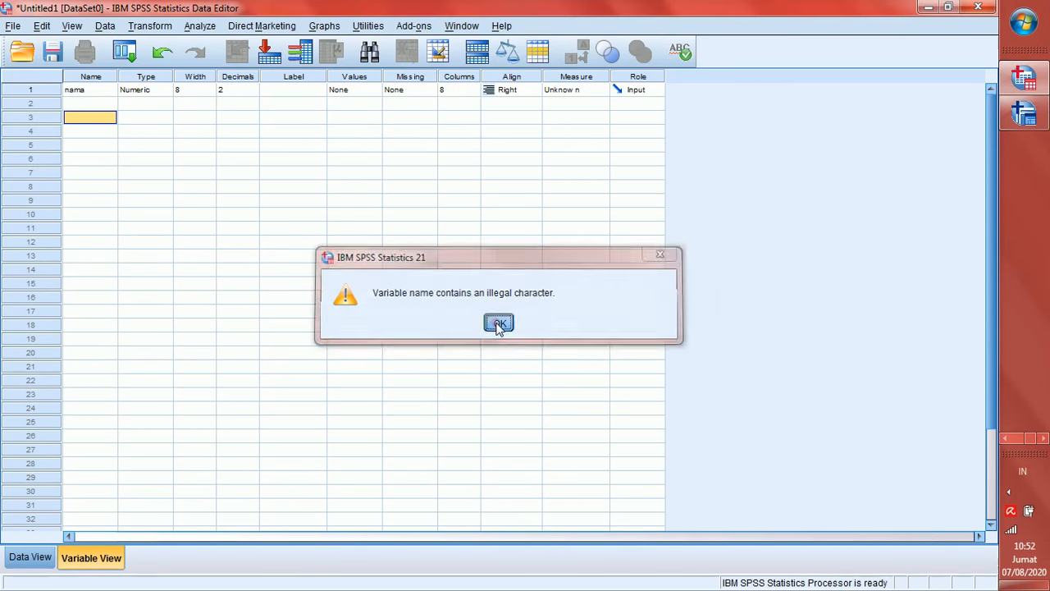
{"action": "left_click", "coordinate": [83, 104]}
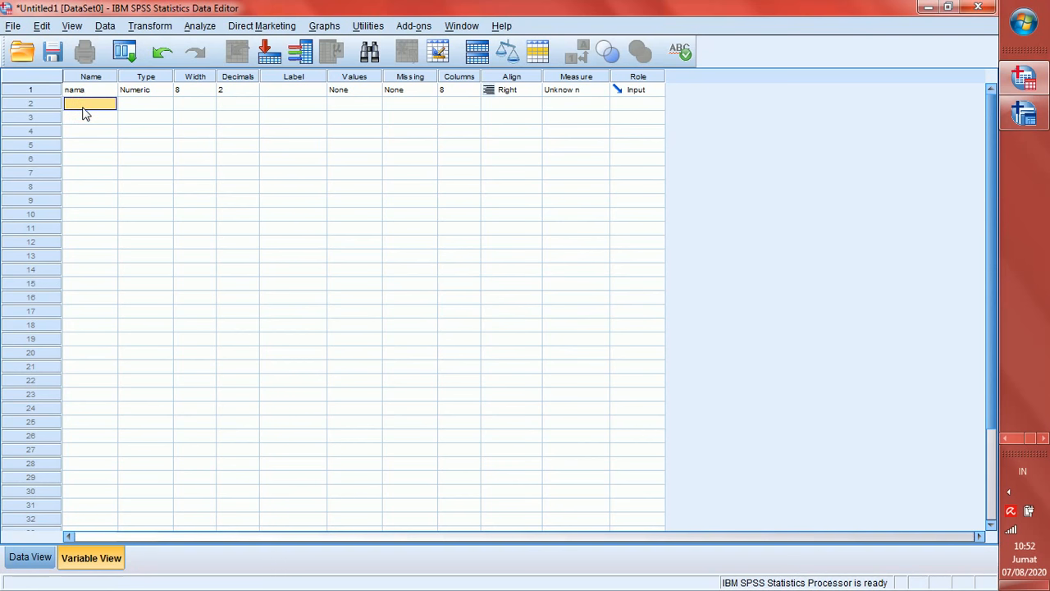
{"action": "type", "text": "jenis_kelamin"}
{"action": "key", "text": "Return"}
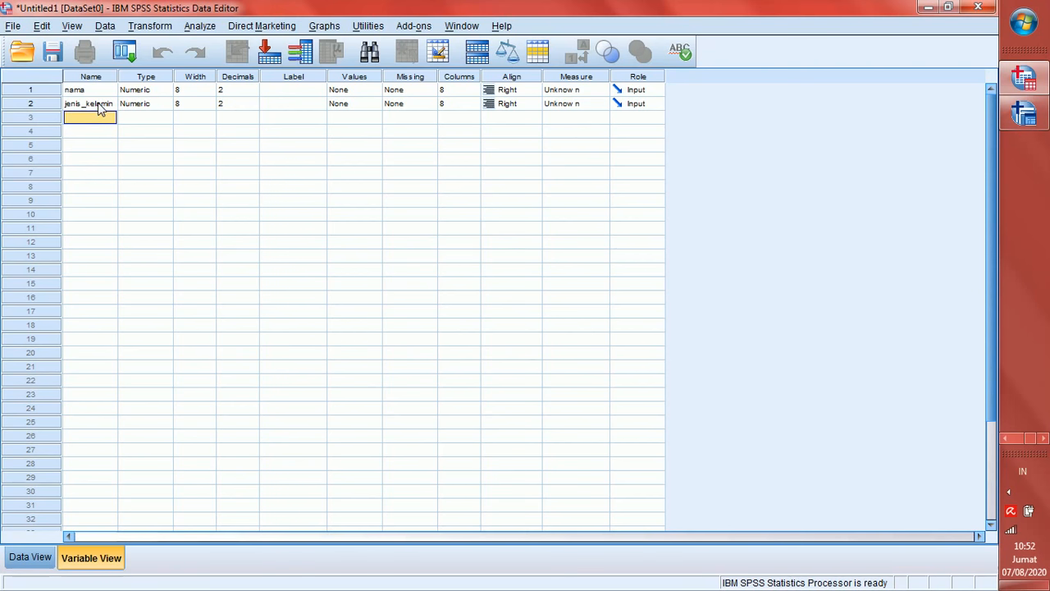
{"action": "left_click", "coordinate": [98, 107]}
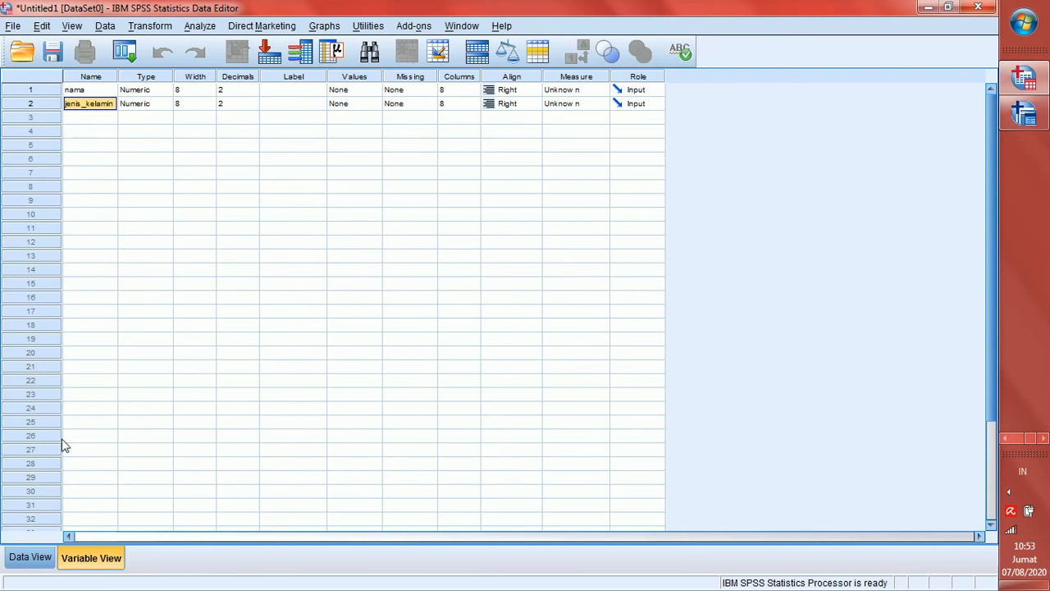
Inspect the jenis_kelamin column in Data View, then return to Variable View
{"action": "left_click", "coordinate": [33, 558]}
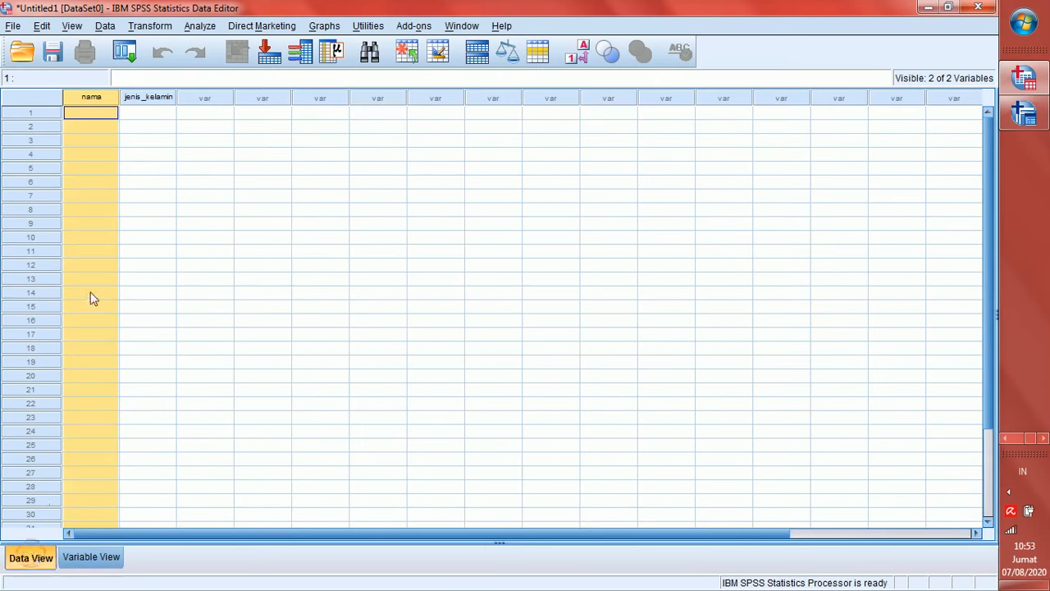
{"action": "left_click", "coordinate": [151, 104]}
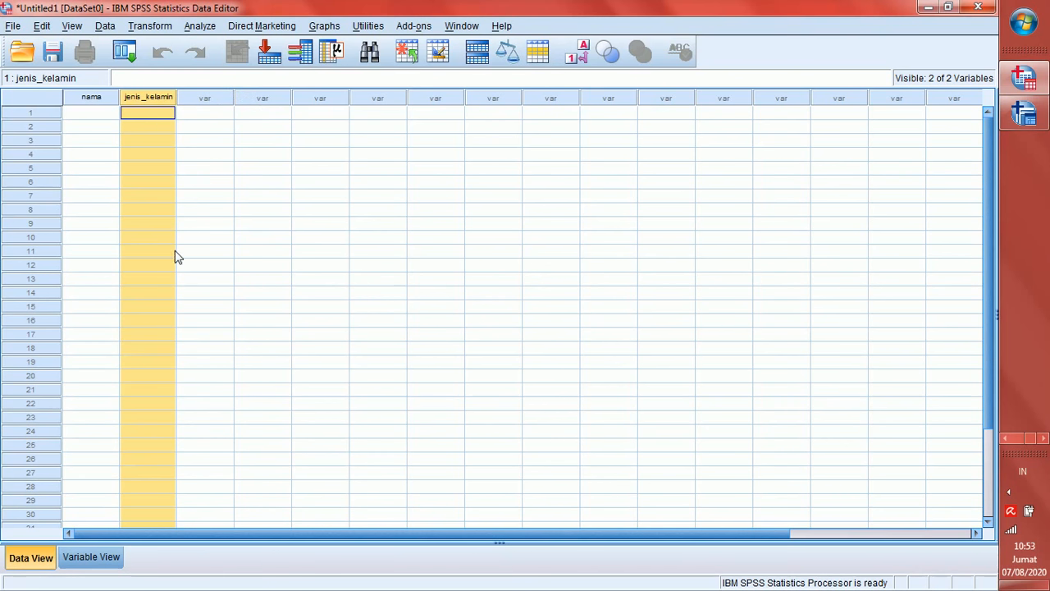
{"action": "left_click", "coordinate": [91, 557]}
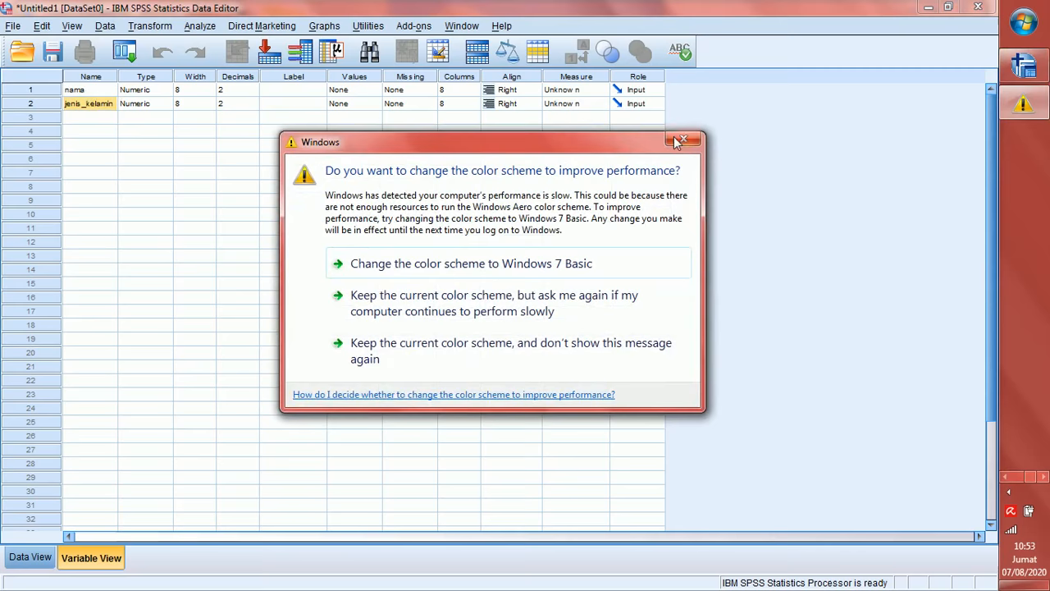
Dismiss the colour-scheme prompt and start typing 'Nam' as row 3's variable name
{"action": "left_click", "coordinate": [677, 142]}
{"action": "left_click", "coordinate": [81, 116]}
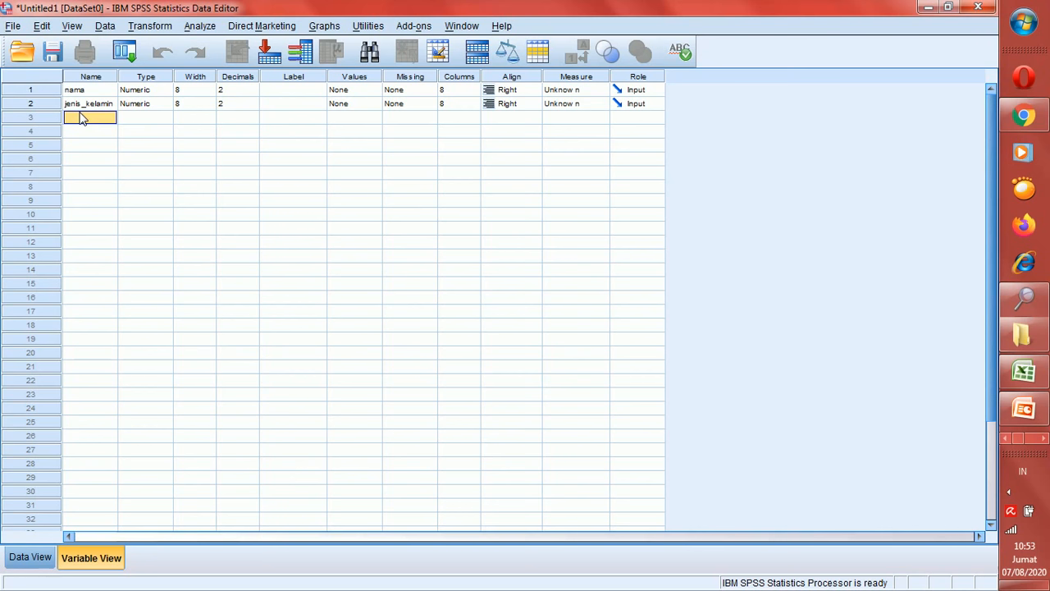
{"action": "type", "text": "Nam"}
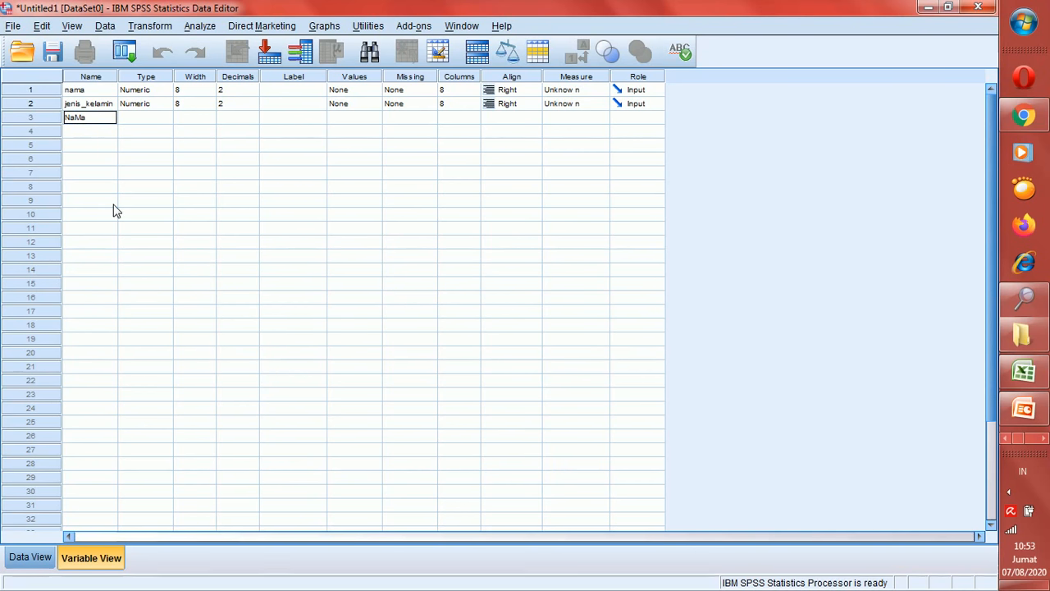
Commit 'NaMa' in row 3 and clear the resulting duplicate-name warning
{"action": "key", "text": "Return"}
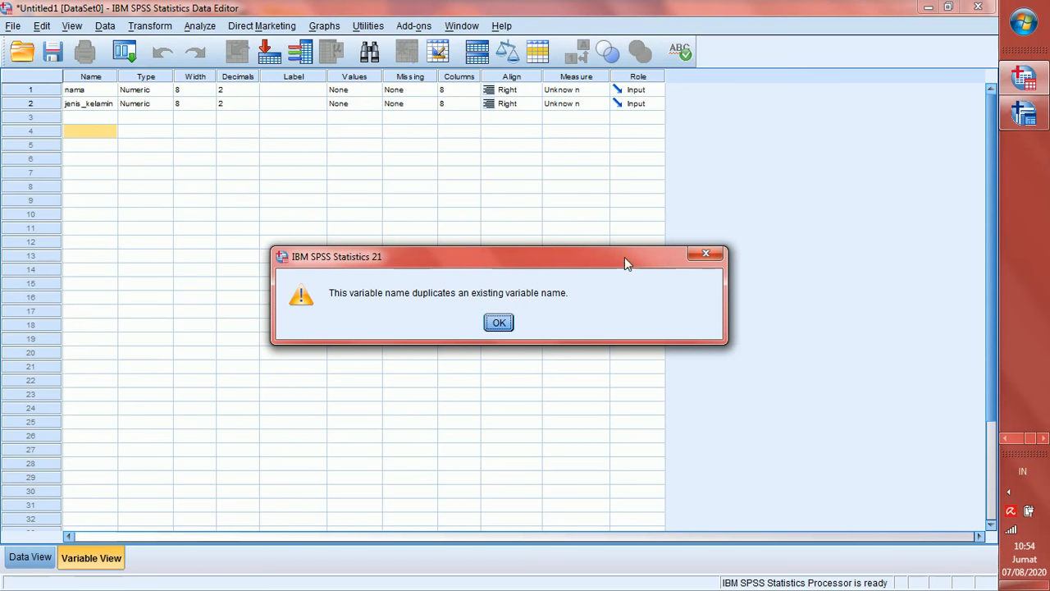
{"action": "left_click", "coordinate": [703, 256]}
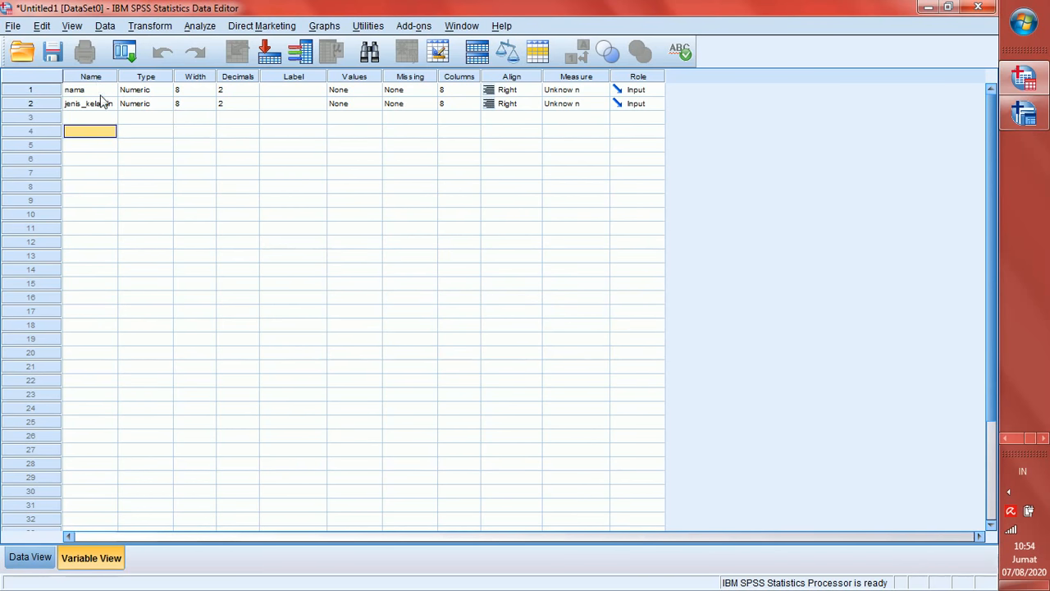
Open nama's Variable Type dialog, showing Numeric with width 8 and 2 decimals
{"action": "double_click", "coordinate": [164, 95]}
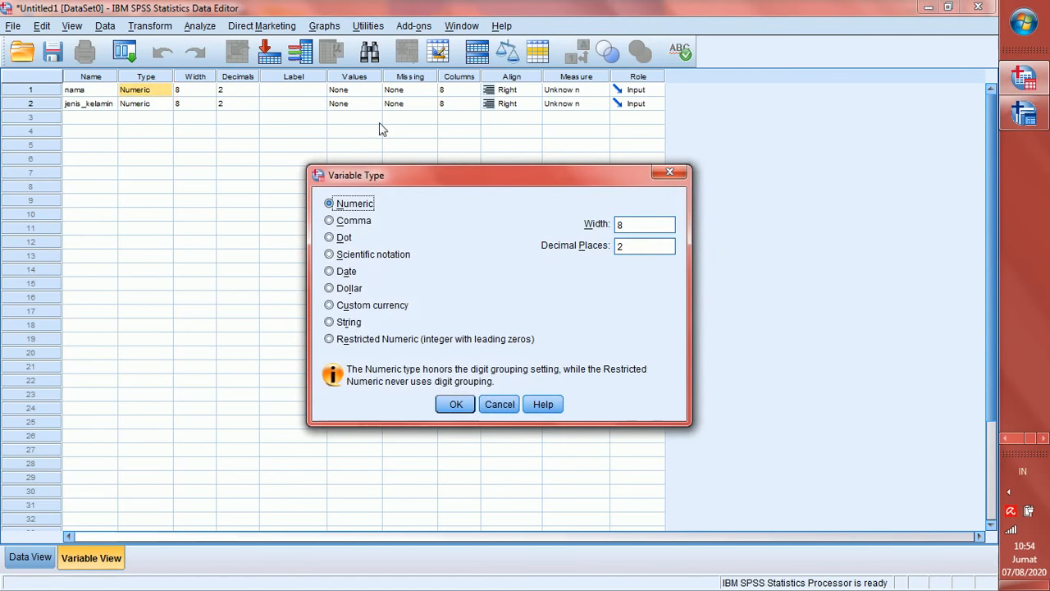
{"action": "left_click", "coordinate": [670, 174]}
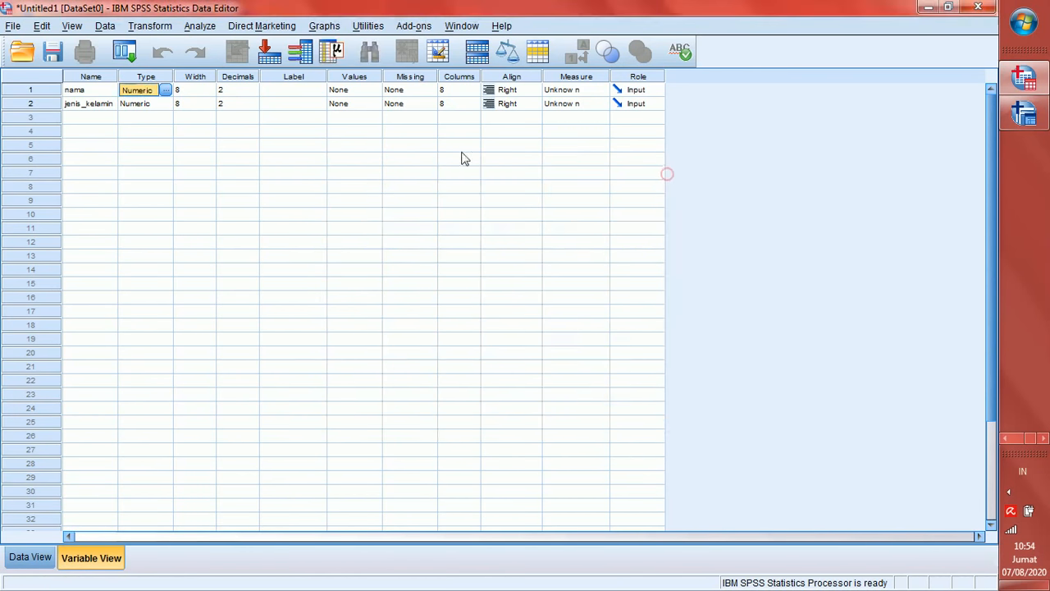
{"action": "left_click", "coordinate": [165, 92]}
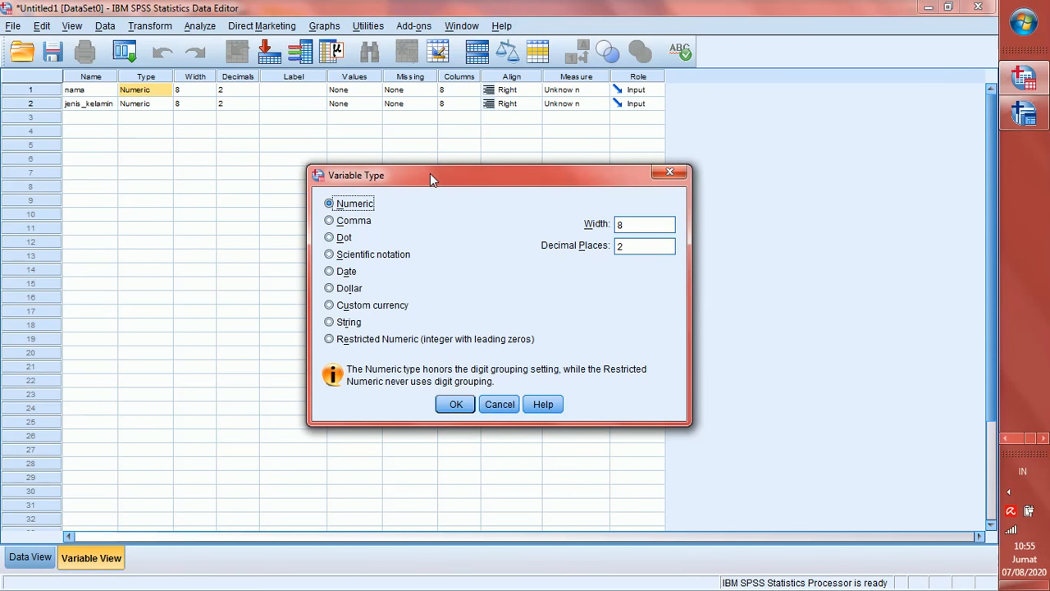
{"action": "left_click", "coordinate": [342, 325]}
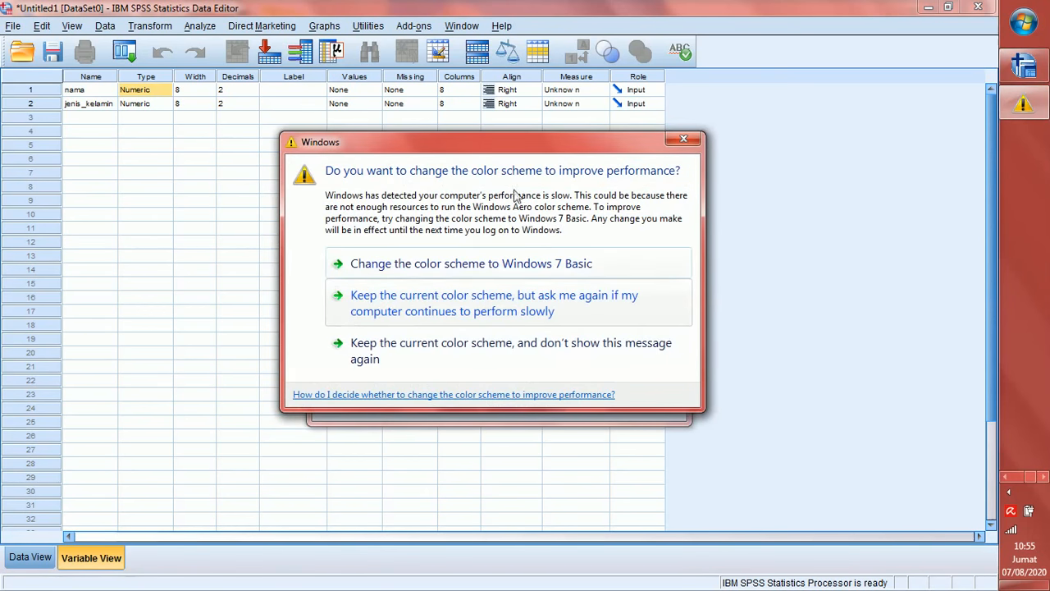
{"action": "left_click", "coordinate": [688, 140]}
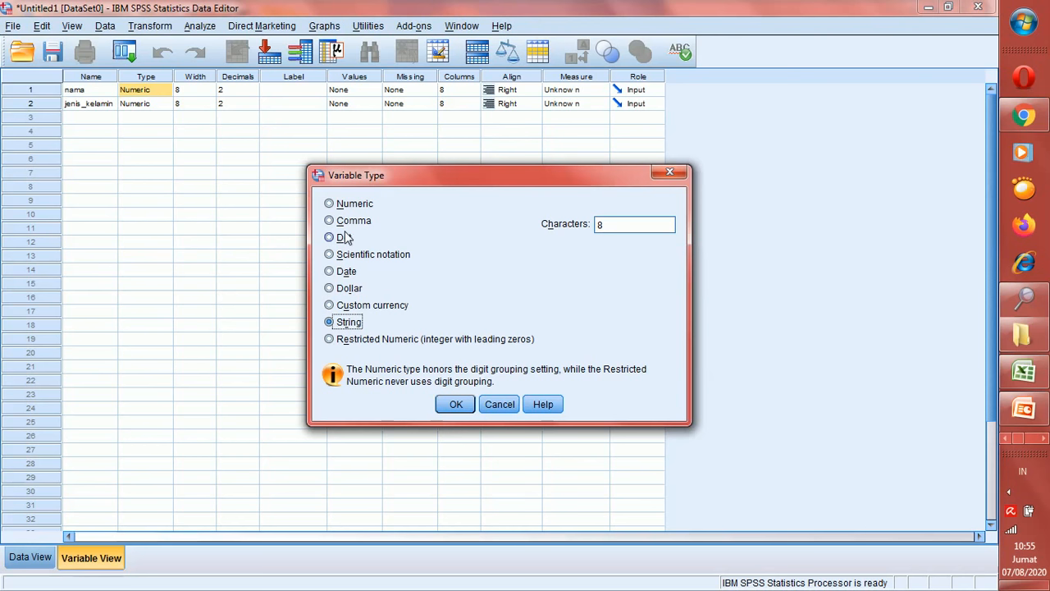
{"action": "left_click", "coordinate": [362, 207]}
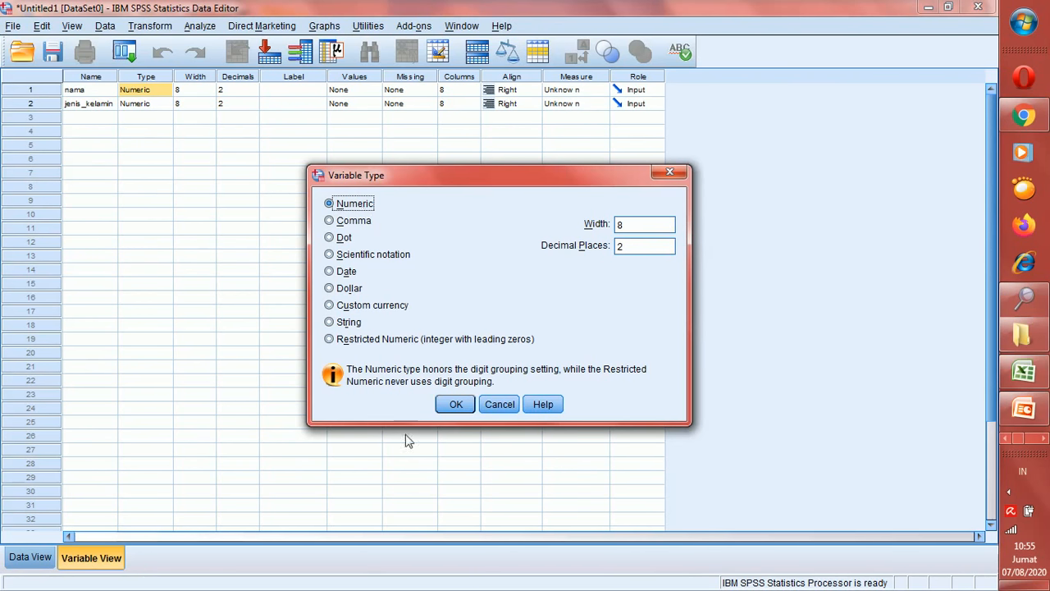
{"action": "left_click", "coordinate": [448, 407]}
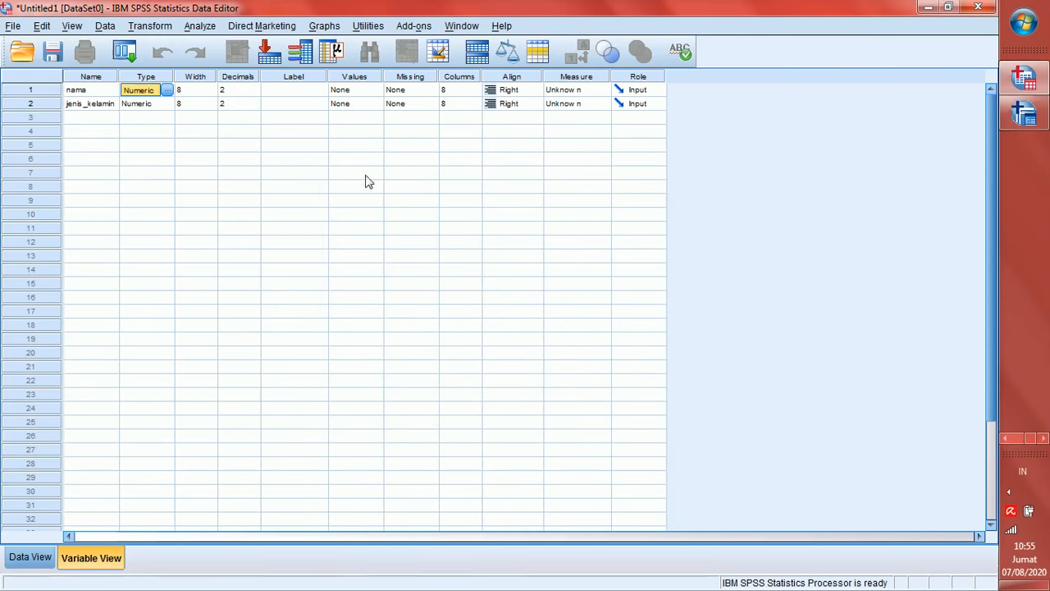
Reduce nama's width from 8 to 6 with the spinner, then view the data grid
{"action": "left_click", "coordinate": [210, 96]}
{"action": "left_click", "coordinate": [210, 94]}
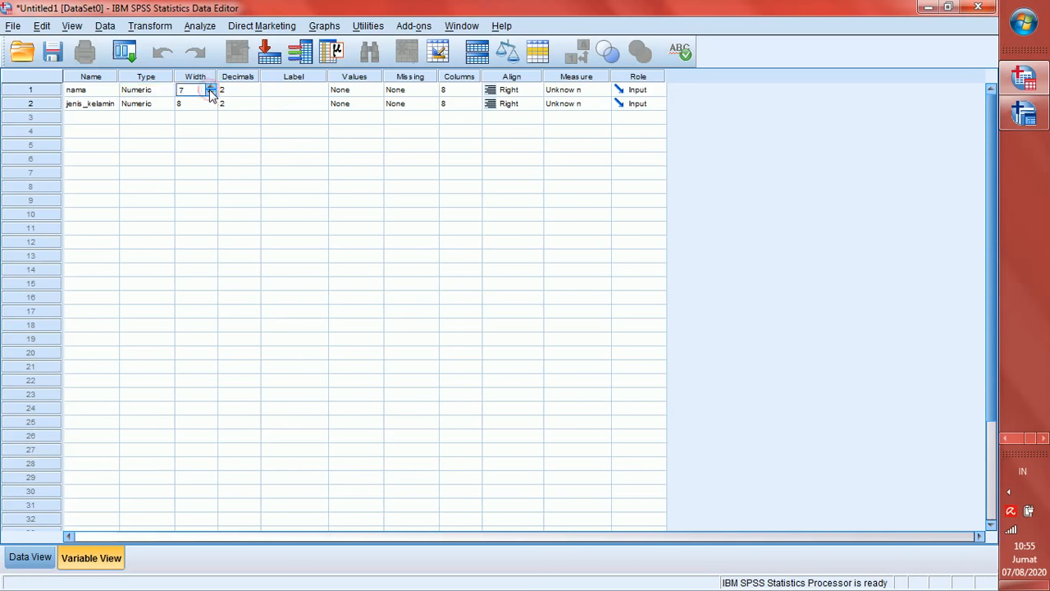
{"action": "left_click", "coordinate": [210, 94]}
{"action": "left_click", "coordinate": [49, 89]}
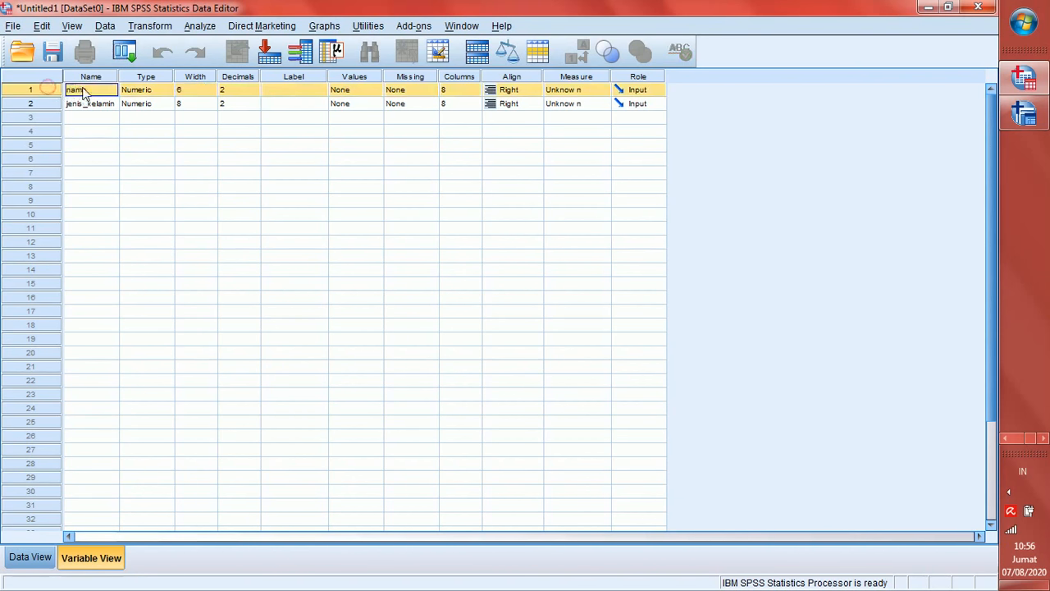
{"action": "left_click", "coordinate": [33, 558]}
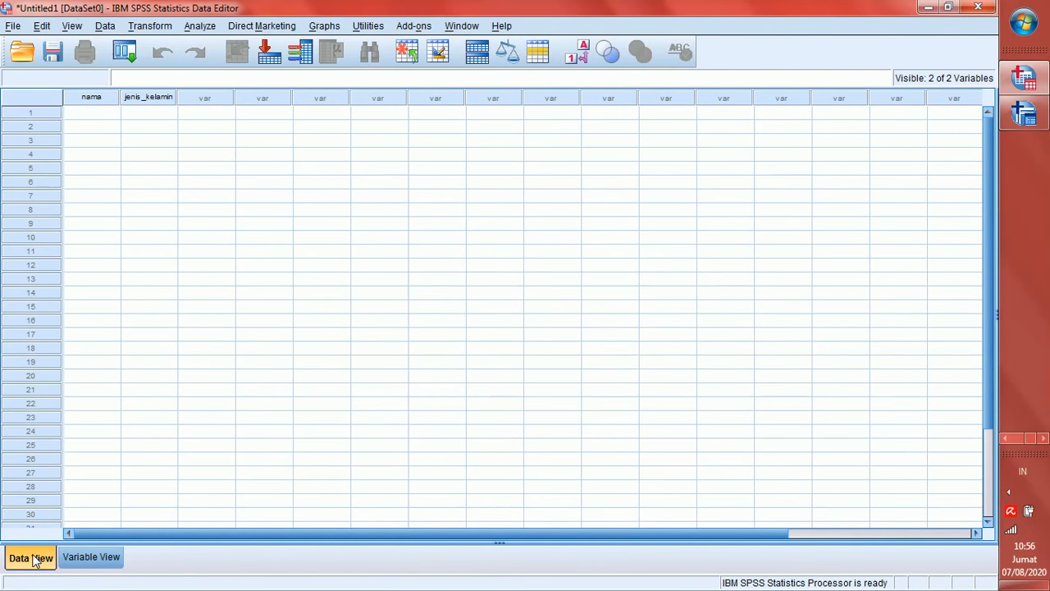
Try entering the respondent's full name in nama's first cell, then return to Variable View
{"action": "left_click", "coordinate": [100, 115]}
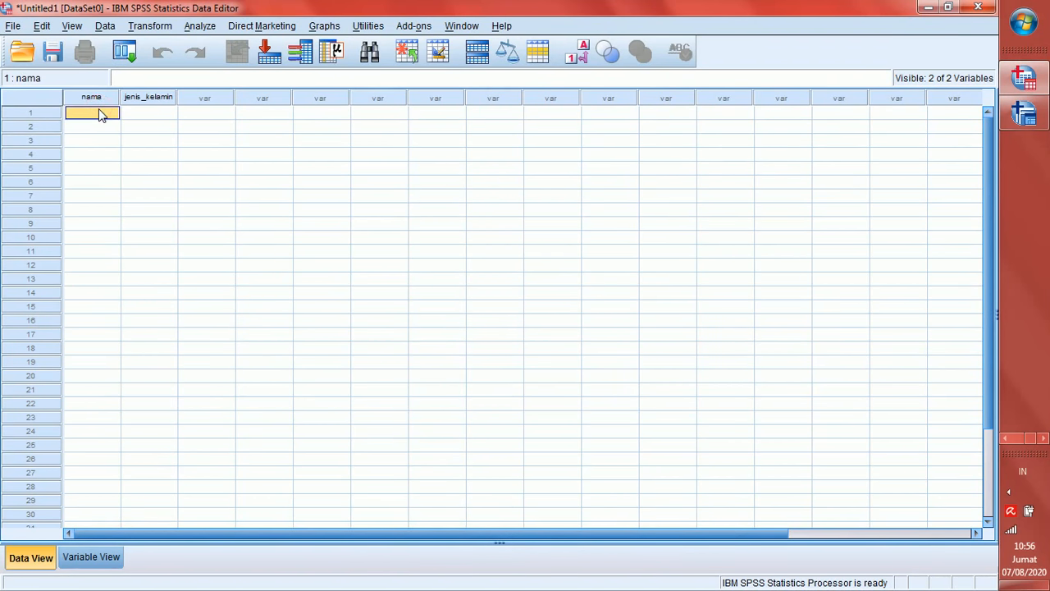
{"action": "key", "text": "Return"}
{"action": "left_click", "coordinate": [99, 112]}
{"action": "left_click", "coordinate": [91, 557]}
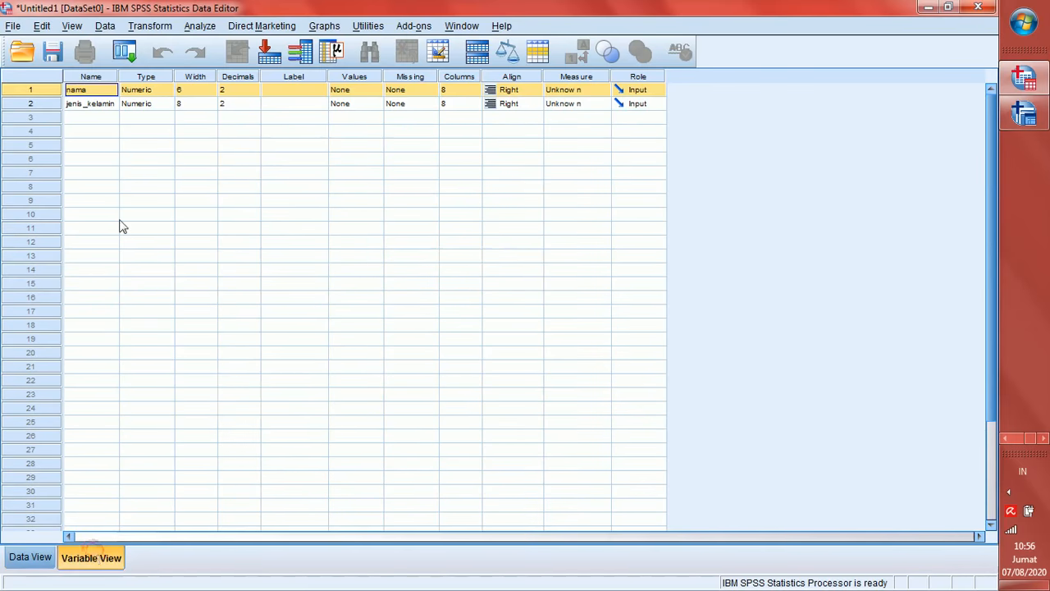
Change nama's type to String of width 6, then select its first cell in Data View
{"action": "left_click", "coordinate": [154, 89]}
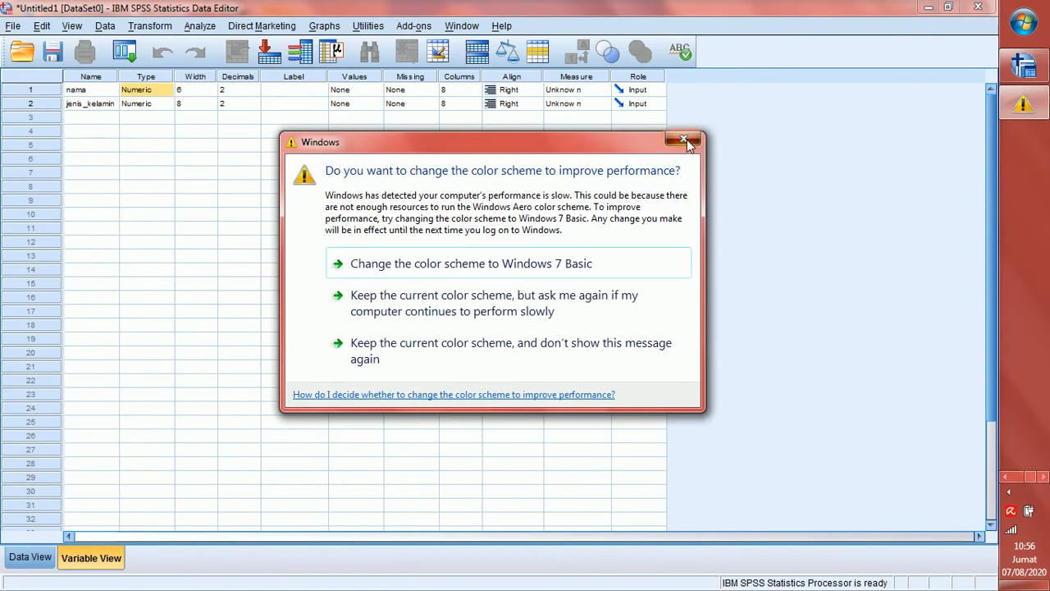
{"action": "left_click", "coordinate": [685, 140]}
{"action": "left_click", "coordinate": [168, 92]}
{"action": "left_click", "coordinate": [168, 90]}
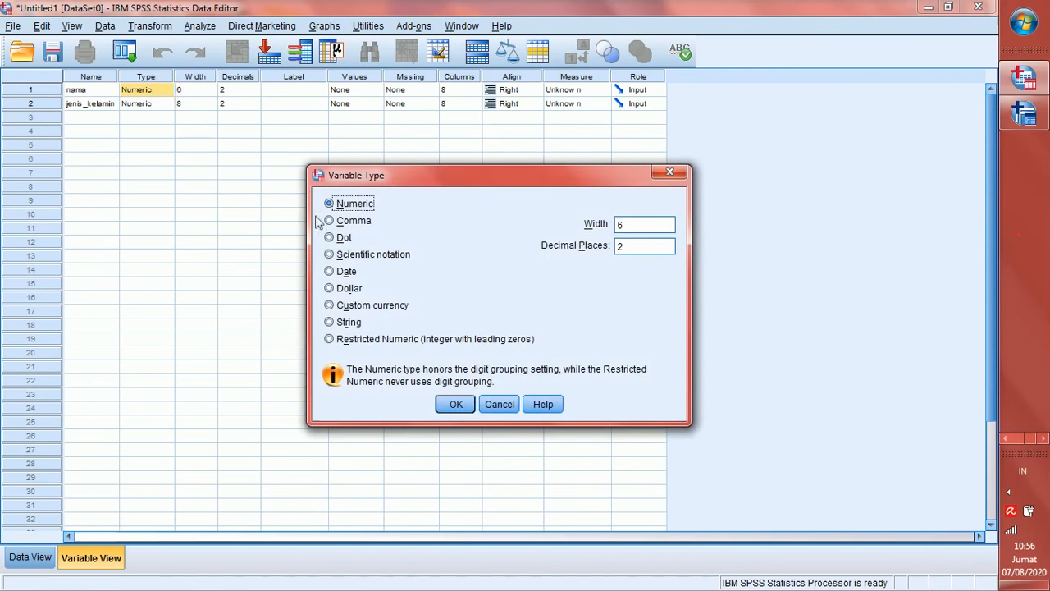
{"action": "left_click", "coordinate": [348, 323]}
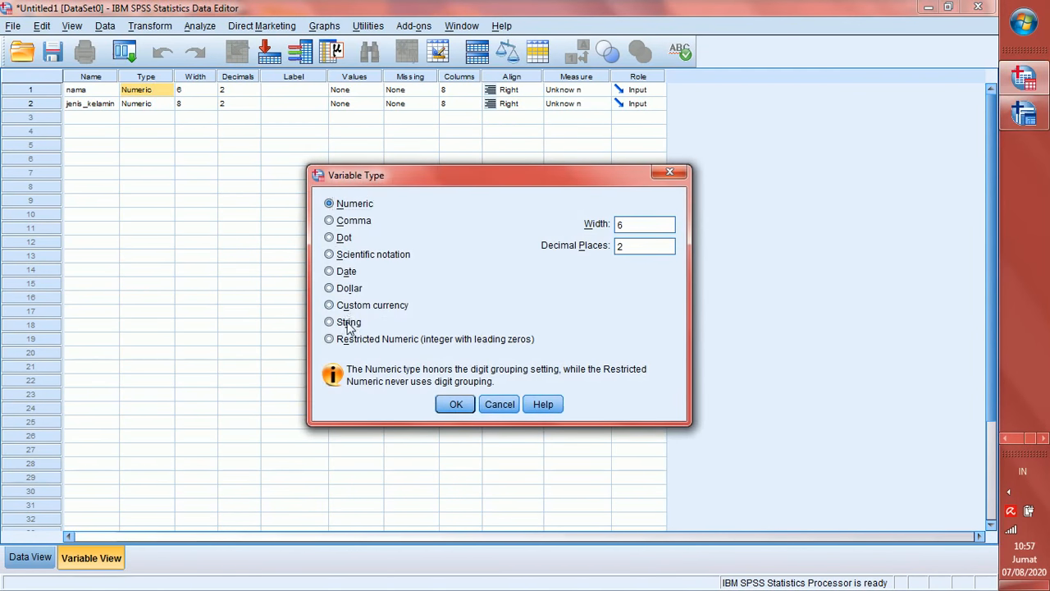
{"action": "left_click", "coordinate": [456, 404]}
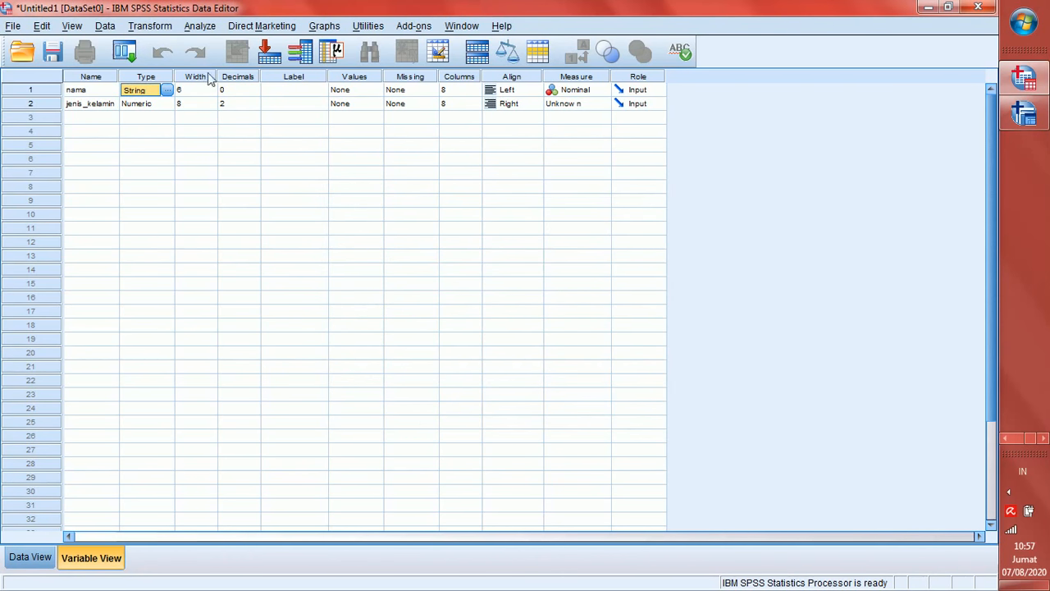
{"action": "left_click", "coordinate": [38, 559]}
{"action": "left_click", "coordinate": [97, 114]}
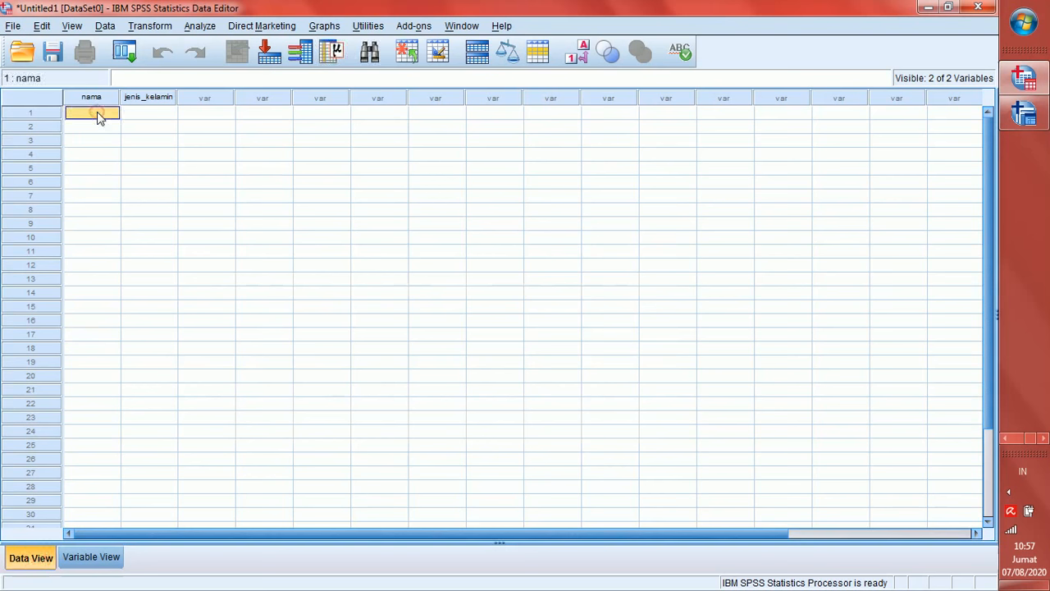
Type part of the name, then raise nama's width from 6 to 16 characters
{"action": "left_click", "coordinate": [79, 558]}
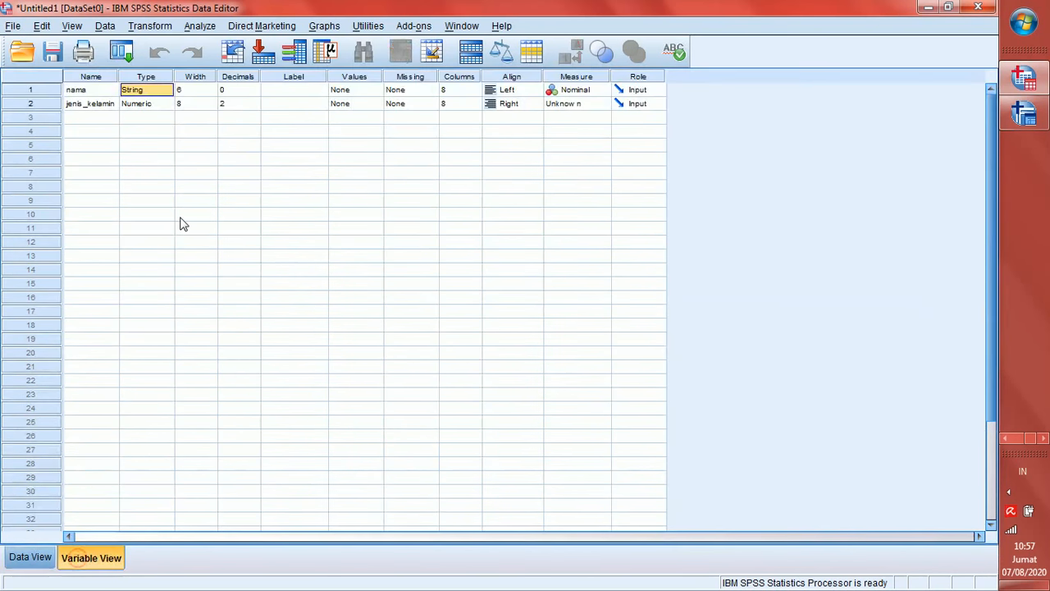
{"action": "left_click", "coordinate": [206, 89]}
{"action": "left_click", "coordinate": [211, 87]}
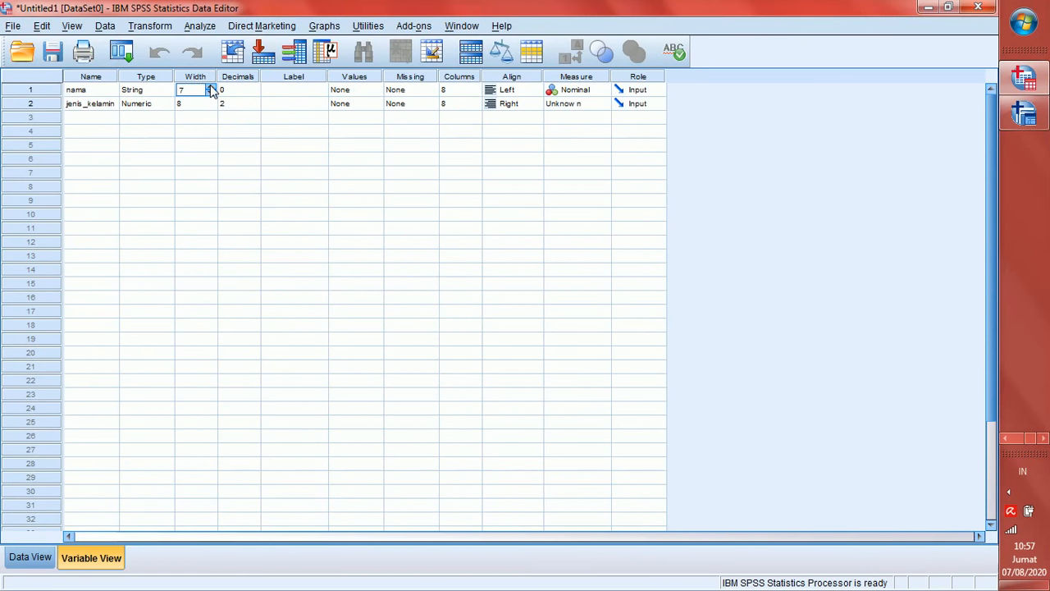
{"action": "left_click", "coordinate": [211, 87]}
{"action": "left_click", "coordinate": [211, 87]}
{"action": "left_click", "coordinate": [211, 87]}
{"action": "left_click", "coordinate": [211, 87]}
{"action": "left_click", "coordinate": [211, 87]}
{"action": "left_click", "coordinate": [211, 87]}
{"action": "left_click", "coordinate": [210, 87]}
Complete the respondent's full name in row 1 of nama
{"action": "left_click", "coordinate": [33, 556]}
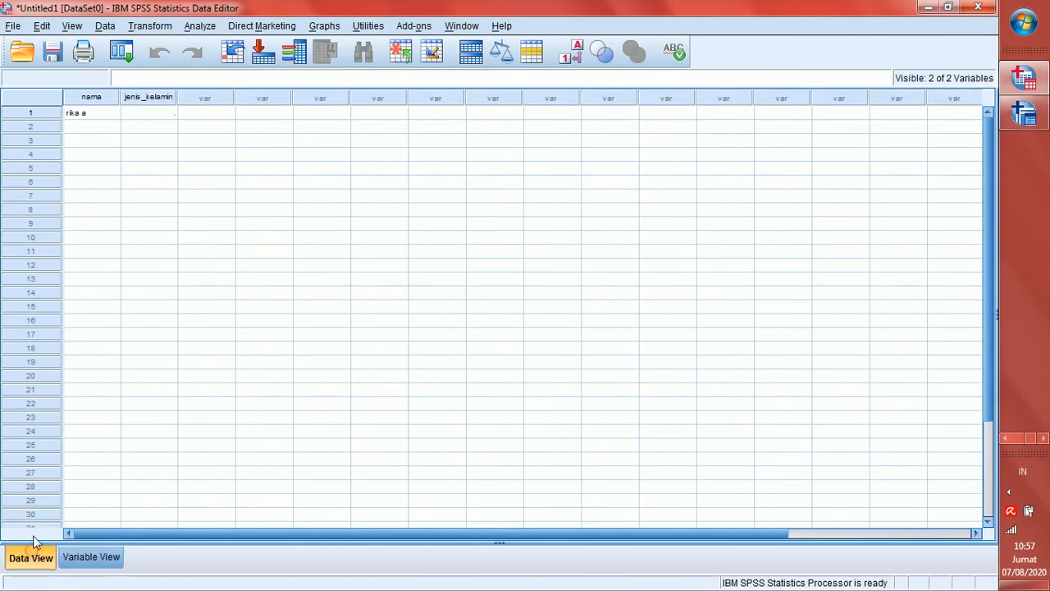
{"action": "left_click", "coordinate": [94, 114]}
{"action": "double_click", "coordinate": [95, 113]}
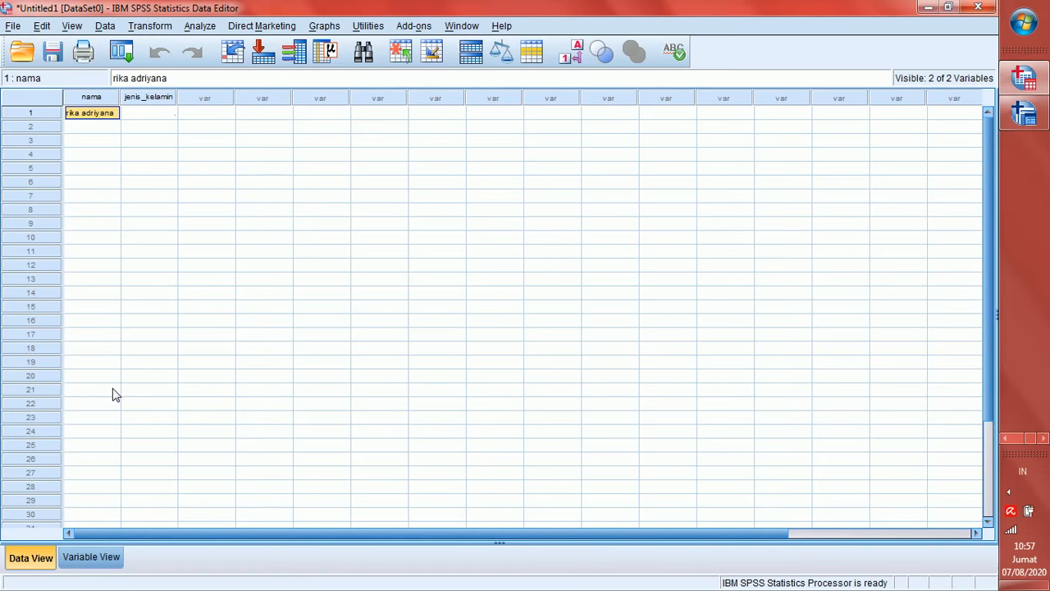
{"action": "left_click", "coordinate": [86, 559]}
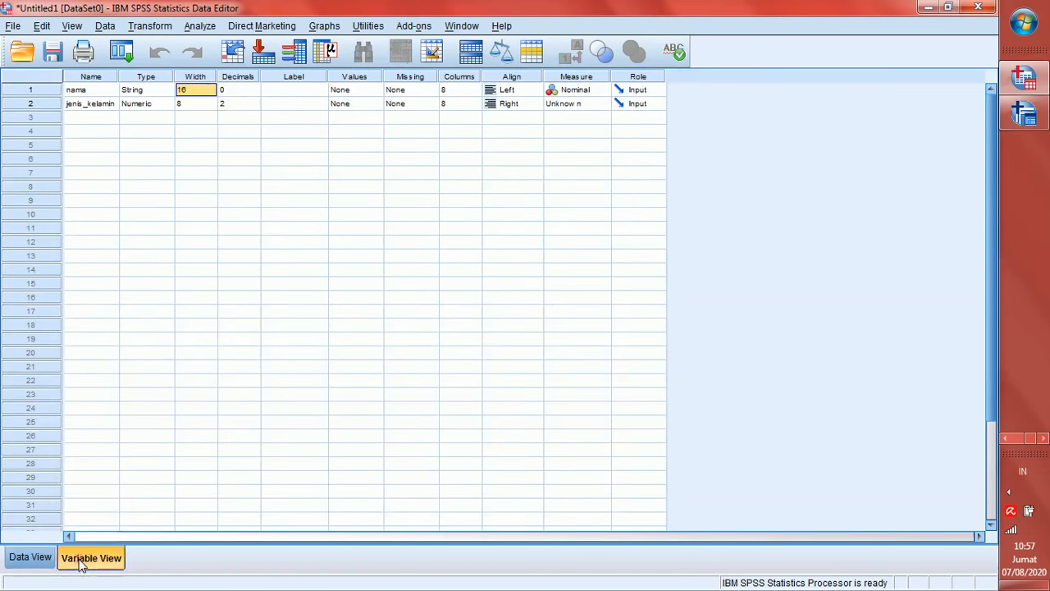
Compare nama's Width and Columns properties in Variable View
{"action": "left_click", "coordinate": [195, 77]}
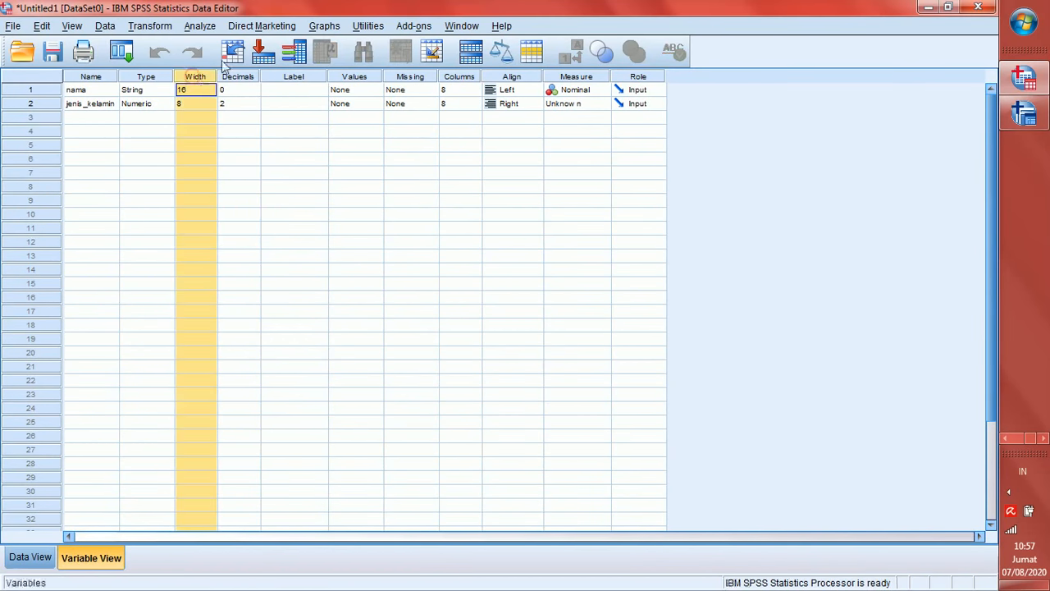
{"action": "left_click", "coordinate": [469, 78]}
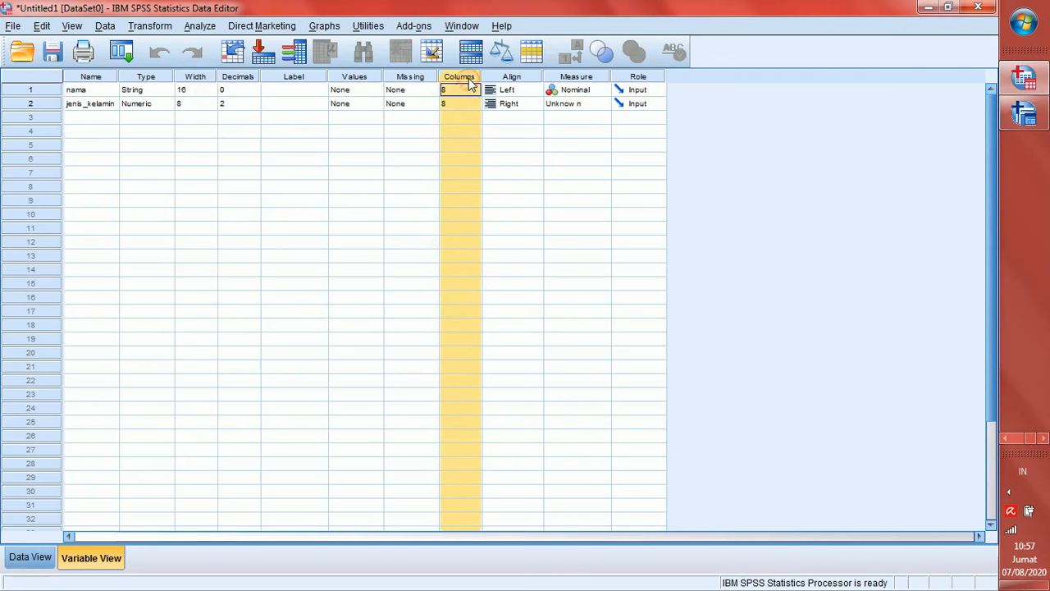
{"action": "left_click", "coordinate": [201, 78]}
{"action": "left_click", "coordinate": [464, 77]}
Raise nama's Columns from 8 to 16 and check the full name in the data grid
{"action": "left_click", "coordinate": [461, 91]}
{"action": "left_click", "coordinate": [475, 87]}
{"action": "left_click", "coordinate": [474, 87]}
{"action": "left_click", "coordinate": [474, 87]}
{"action": "left_click", "coordinate": [475, 87]}
{"action": "left_click", "coordinate": [475, 87]}
{"action": "left_click", "coordinate": [474, 87]}
{"action": "left_click", "coordinate": [475, 87]}
{"action": "left_click", "coordinate": [474, 87]}
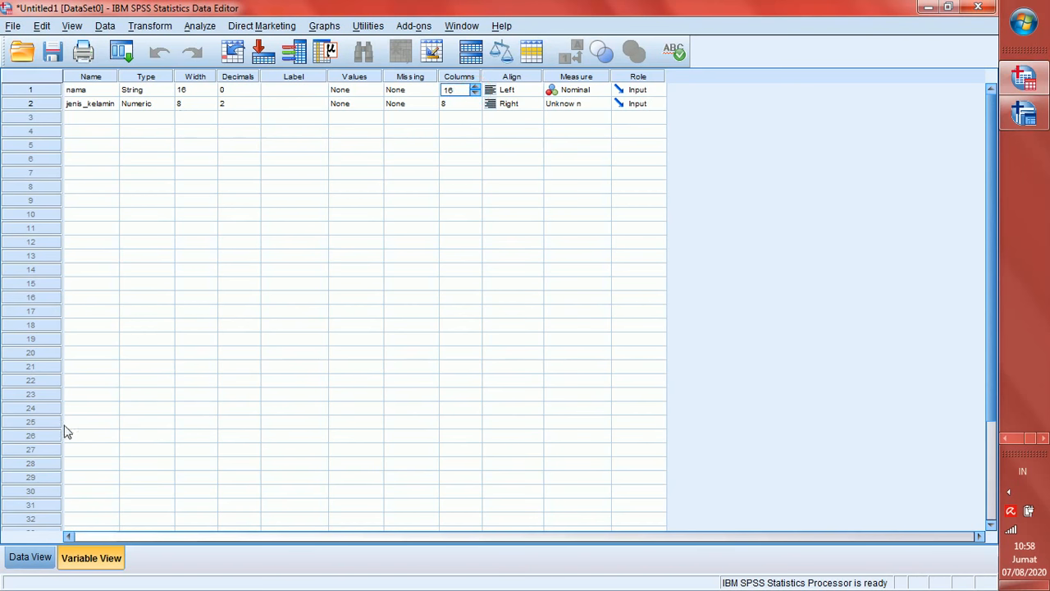
{"action": "left_click", "coordinate": [33, 558]}
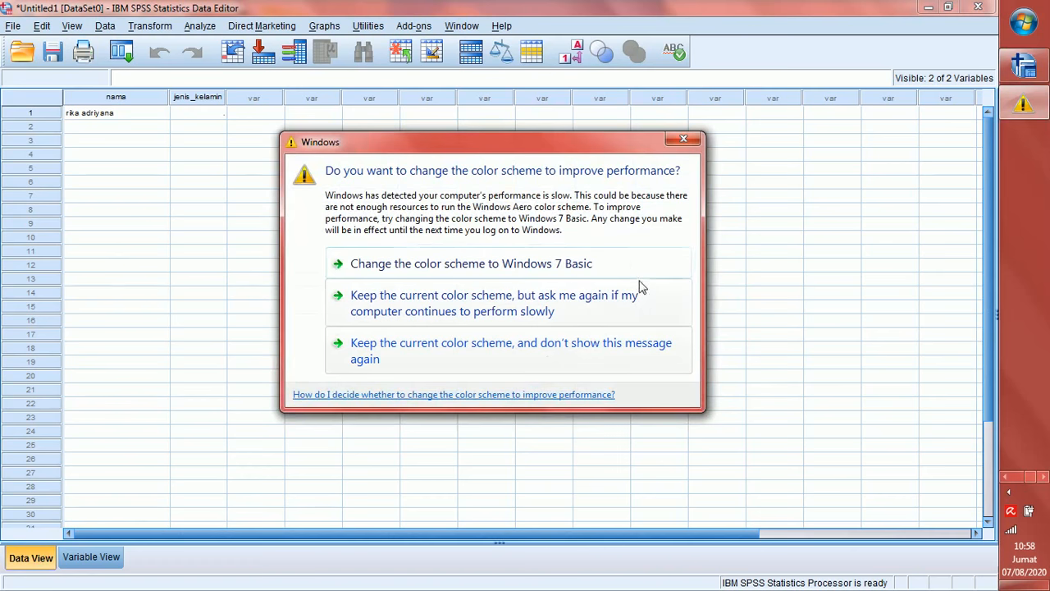
{"action": "left_click", "coordinate": [684, 139]}
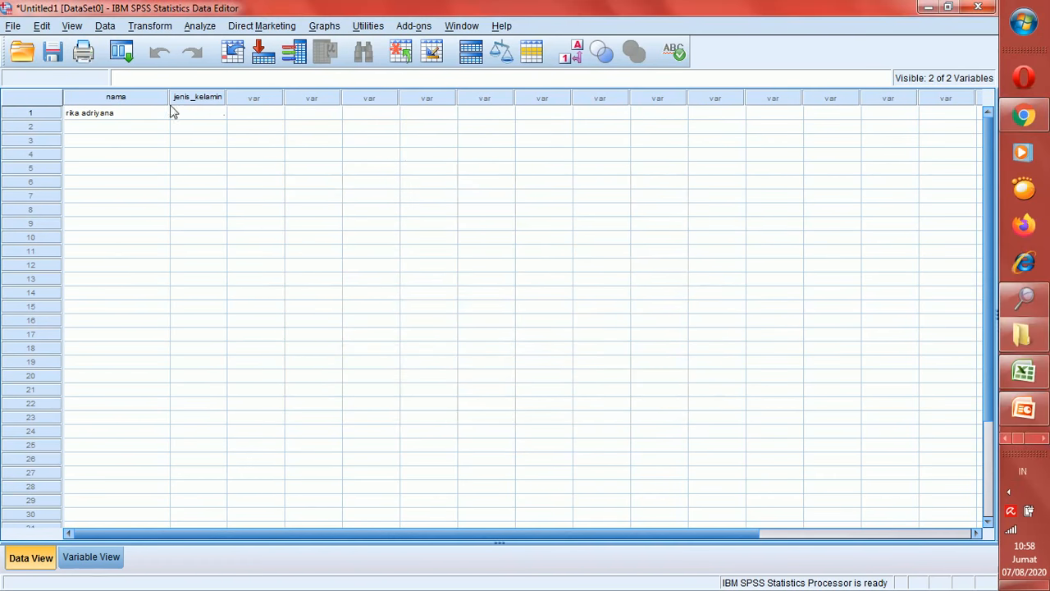
Set jenis_kelamin's decimal places to 3
{"action": "left_click", "coordinate": [102, 563]}
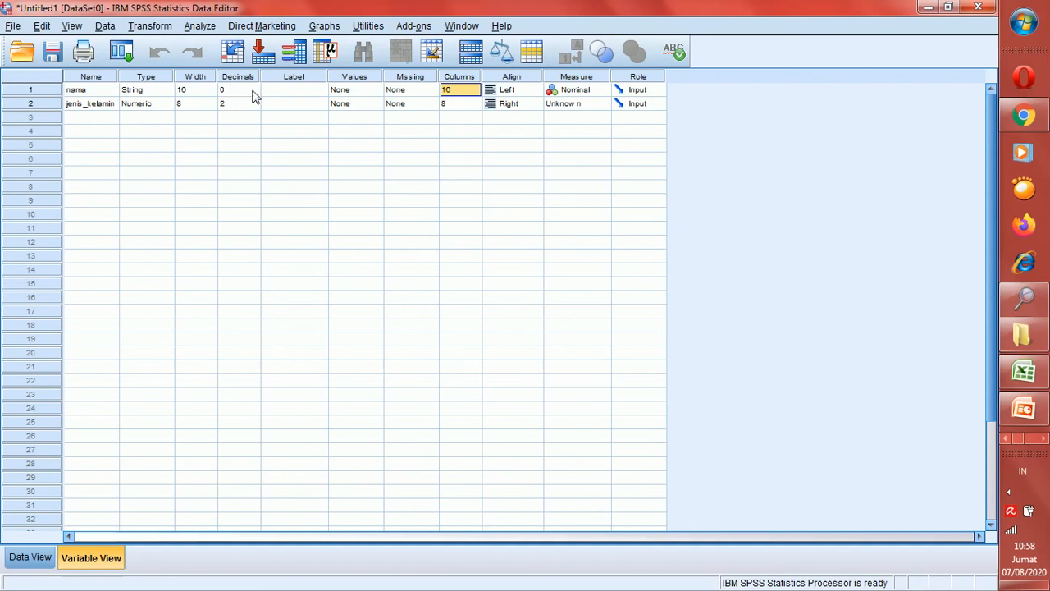
{"action": "left_click", "coordinate": [253, 104]}
{"action": "left_click", "coordinate": [254, 101]}
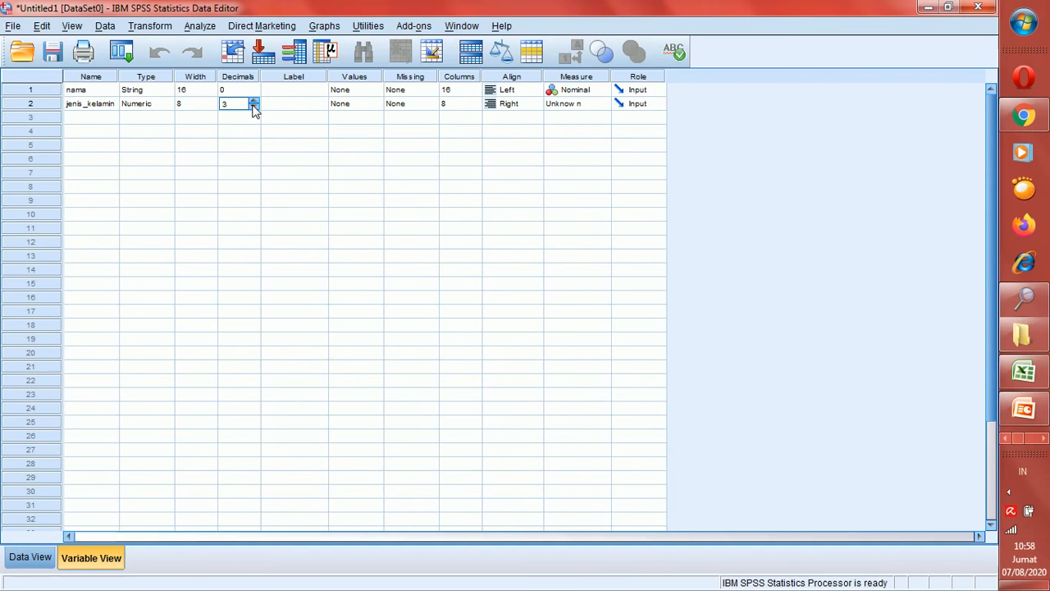
Add a third numeric variable named IPK in row 3
{"action": "left_click", "coordinate": [86, 120]}
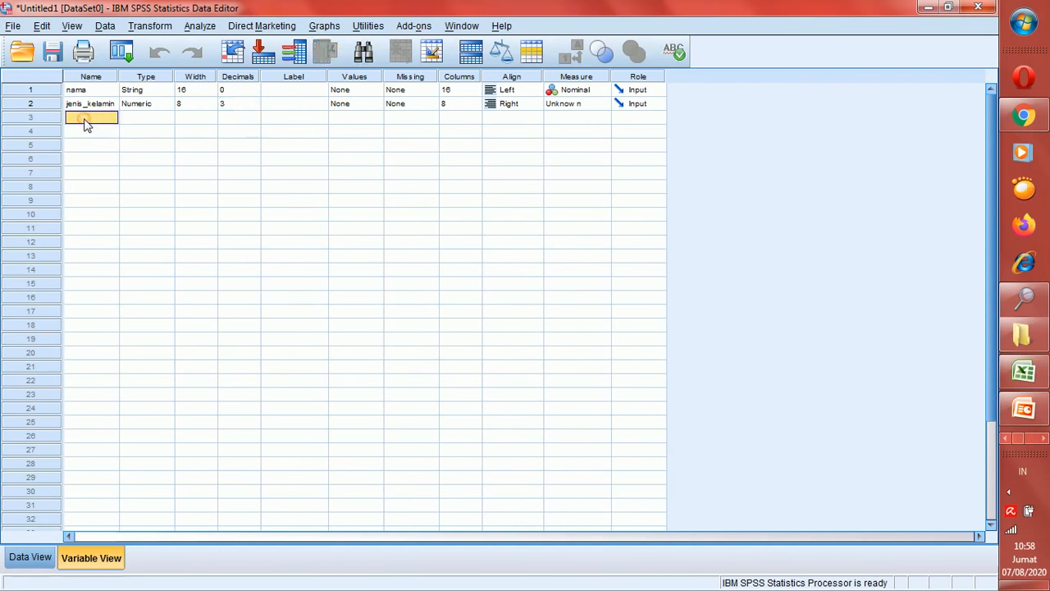
{"action": "type", "text": "IPK"}
{"action": "key", "text": "Tab"}
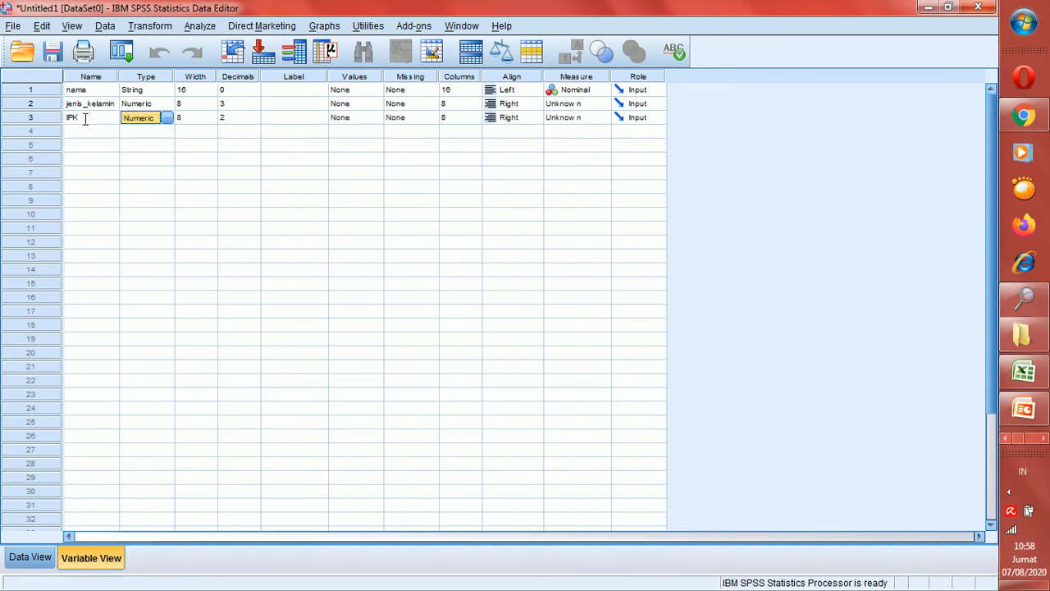
{"action": "key", "text": "Tab"}
{"action": "key", "text": "Tab"}
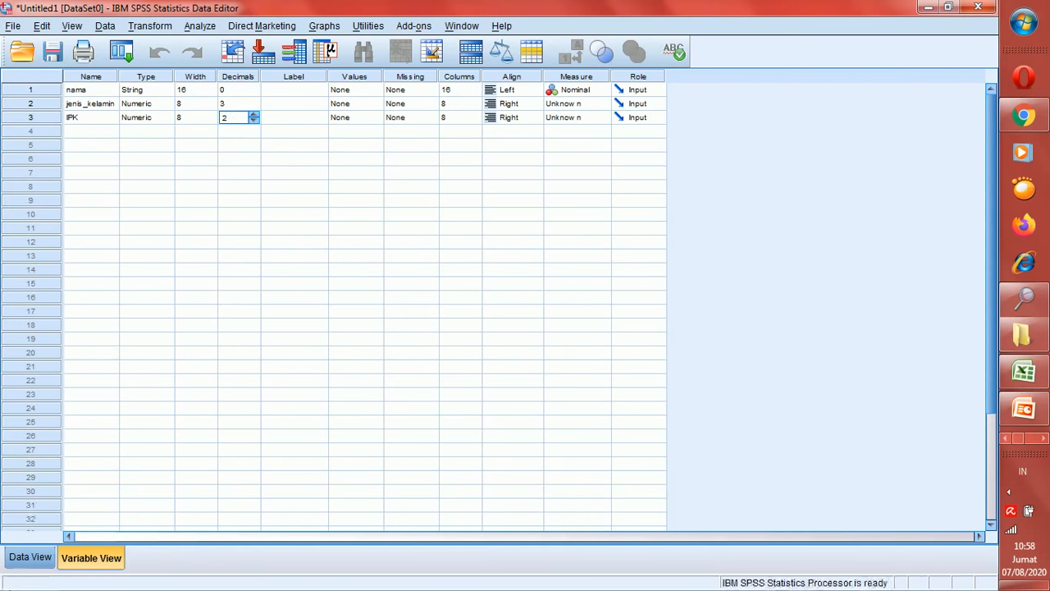
Enter 3,5 as IPK for row 1 in Data View
{"action": "left_click", "coordinate": [31, 564]}
{"action": "left_click", "coordinate": [246, 116]}
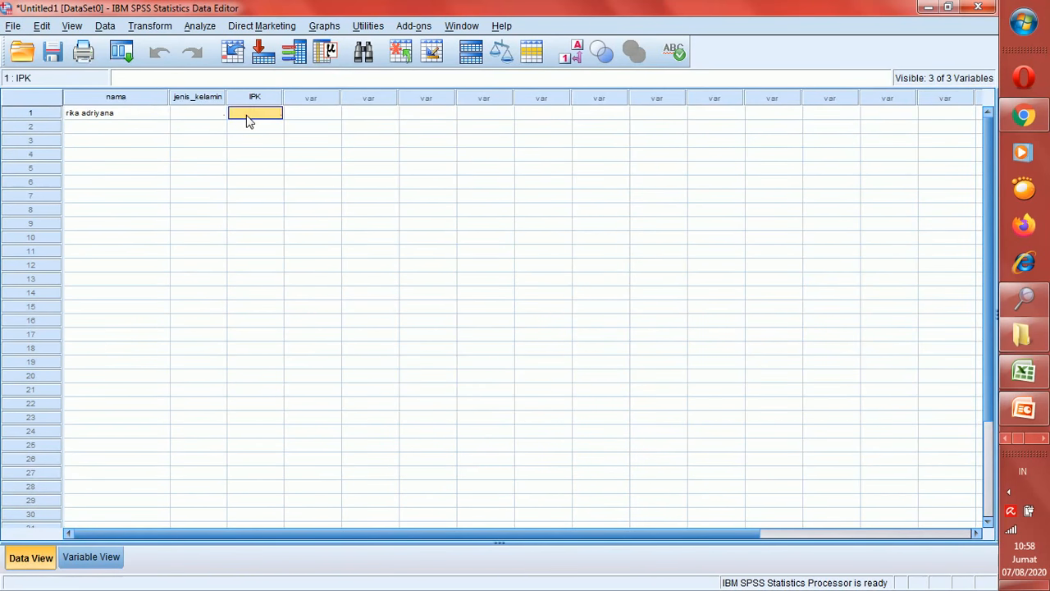
{"action": "type", "text": "3,5"}
{"action": "key", "text": "Return"}
Reduce IPK's decimal places from 2 to 1 and check the value in the grid
{"action": "left_click", "coordinate": [93, 558]}
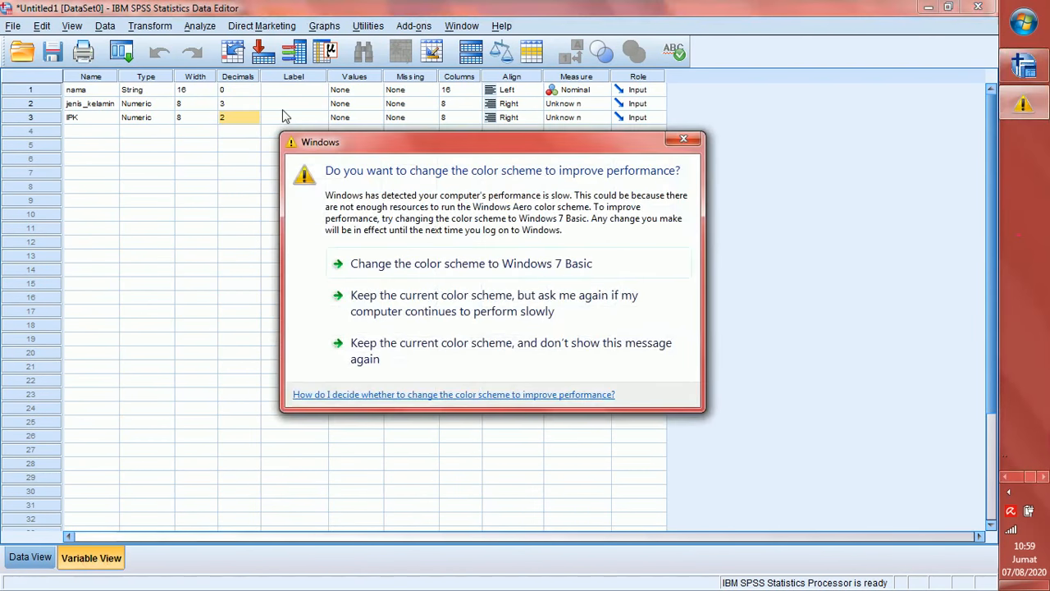
{"action": "left_click", "coordinate": [673, 140]}
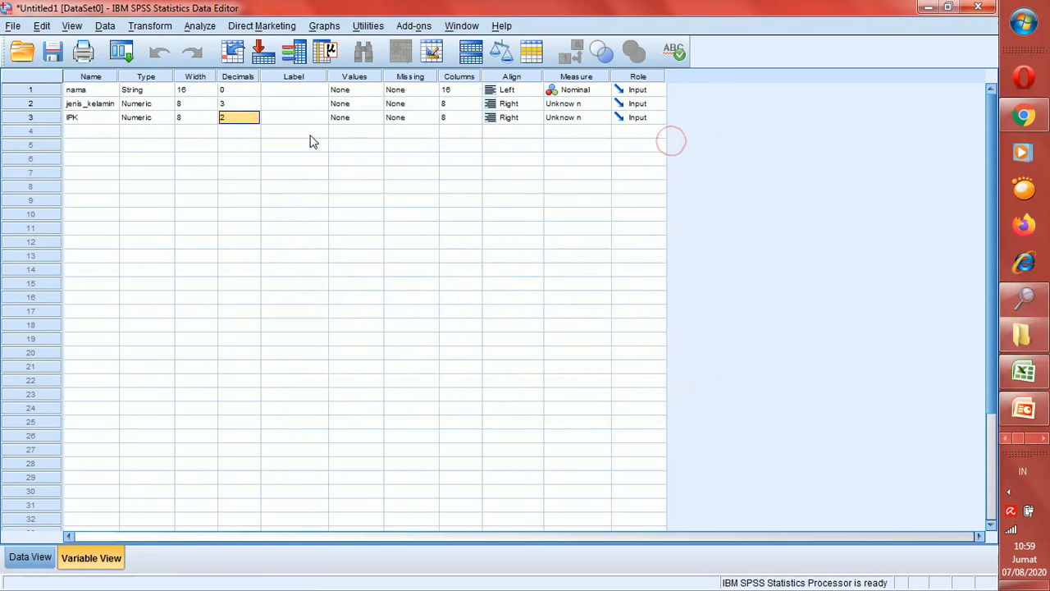
{"action": "left_click", "coordinate": [253, 120]}
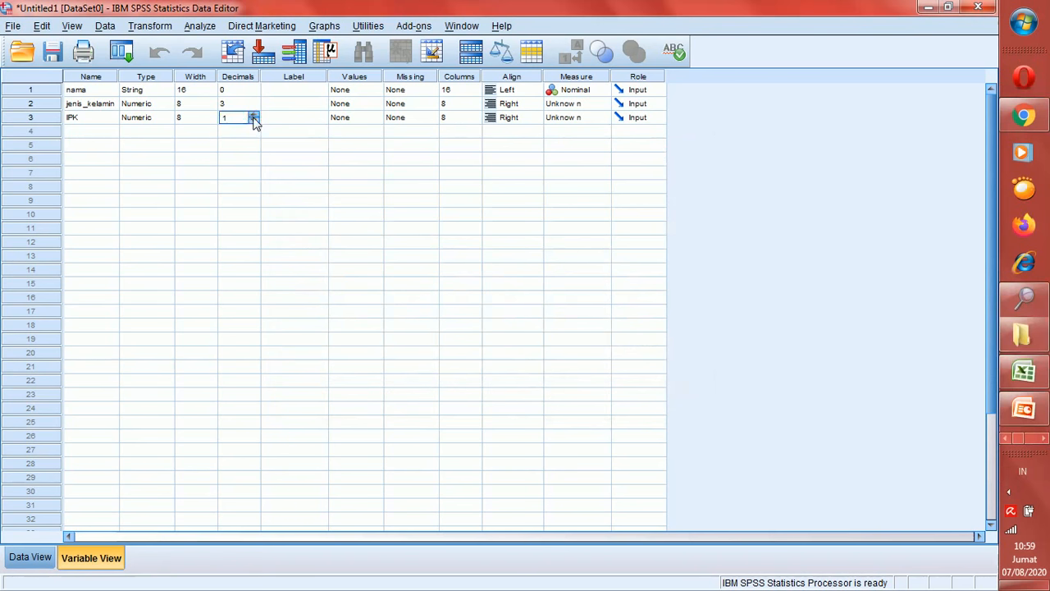
{"action": "left_click", "coordinate": [33, 561]}
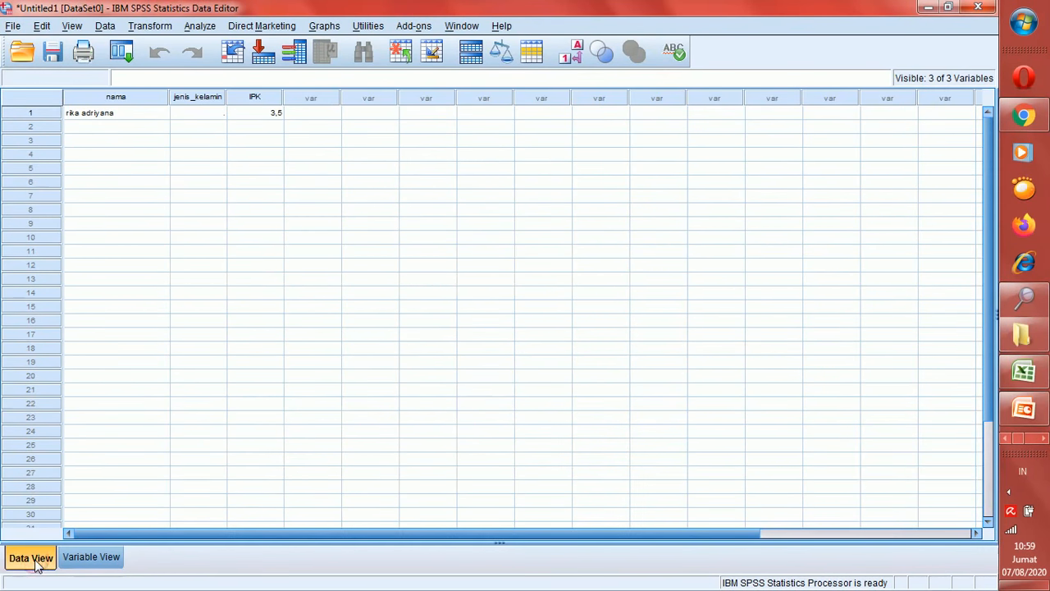
Toggle between Data View and Variable View, selecting IPK's Name and then its Label cell
{"action": "left_click", "coordinate": [90, 558]}
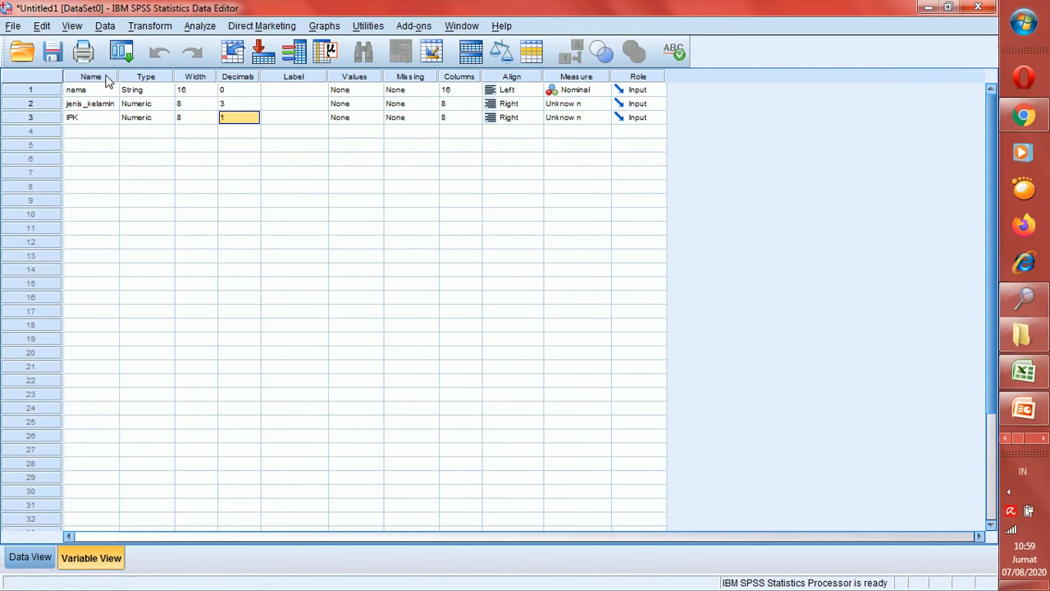
{"action": "left_click", "coordinate": [80, 120]}
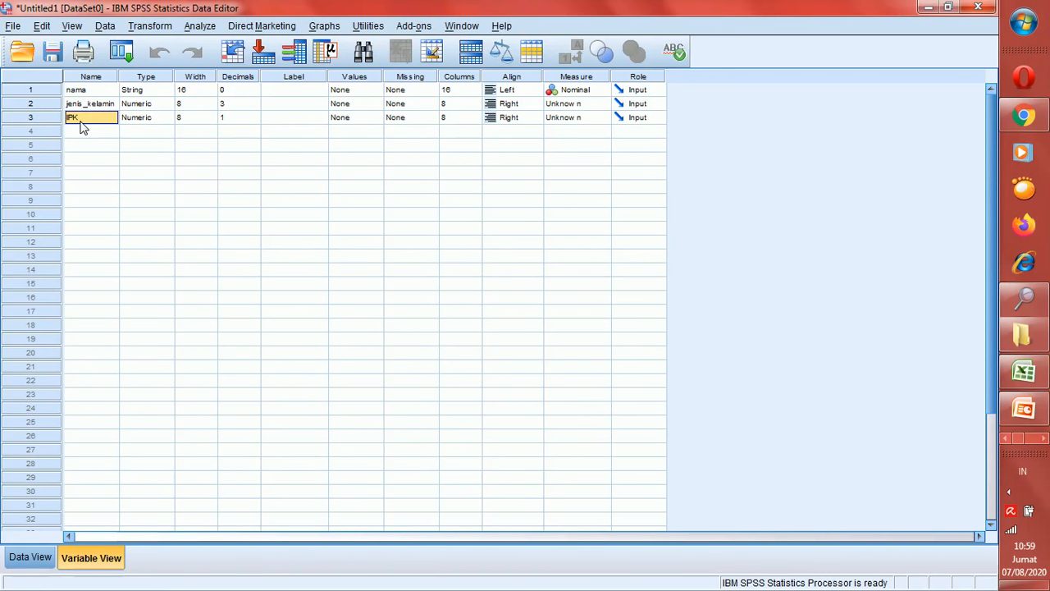
{"action": "left_click", "coordinate": [43, 558]}
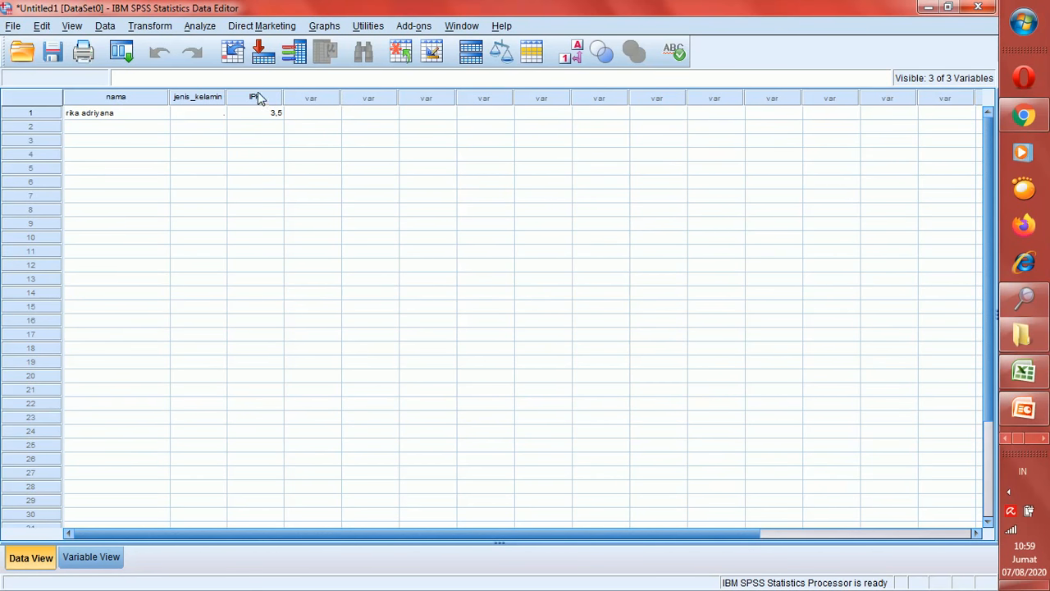
{"action": "left_click", "coordinate": [95, 558]}
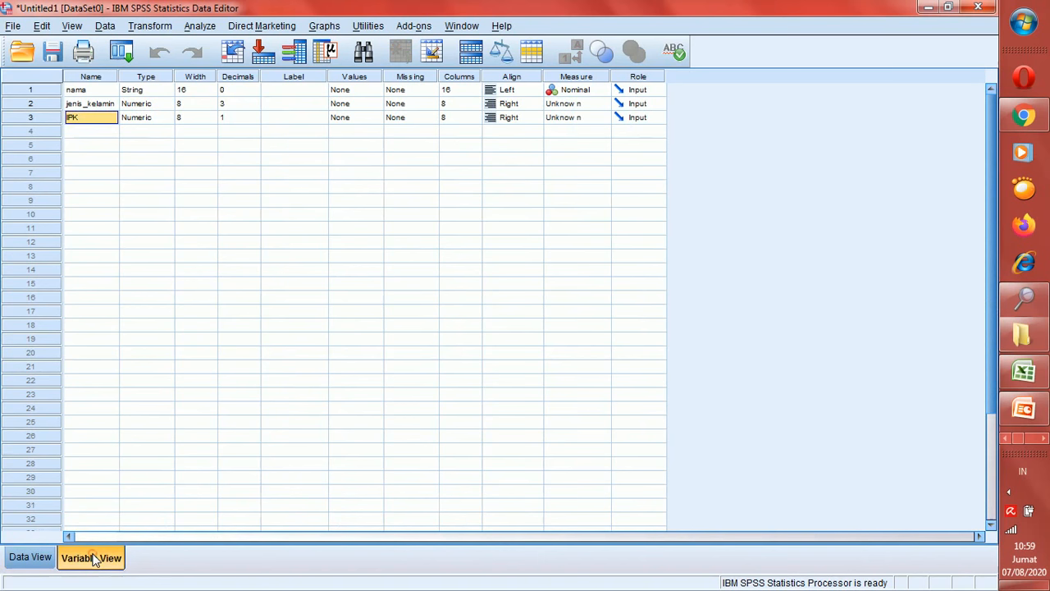
{"action": "left_click", "coordinate": [291, 123]}
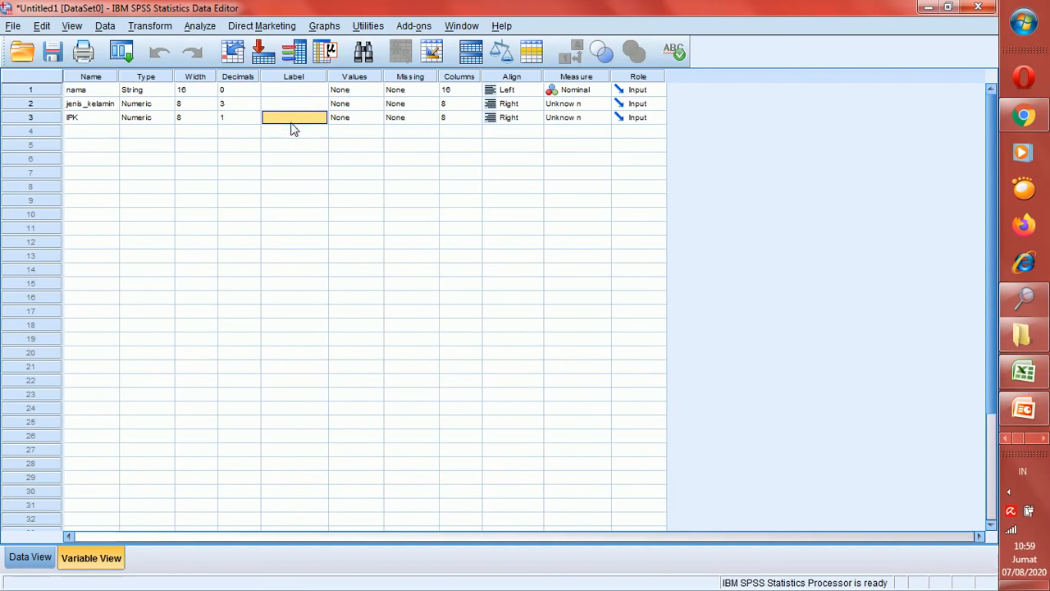
Enter 'Indeks Prestasi Kumulatif' as IPK's label and switch to Data View
{"action": "double_click", "coordinate": [294, 129]}
{"action": "type", "text": "Indeks"}
{"action": "type", "text": " Prestasi Kum"}
{"action": "type", "text": "ulatif"}
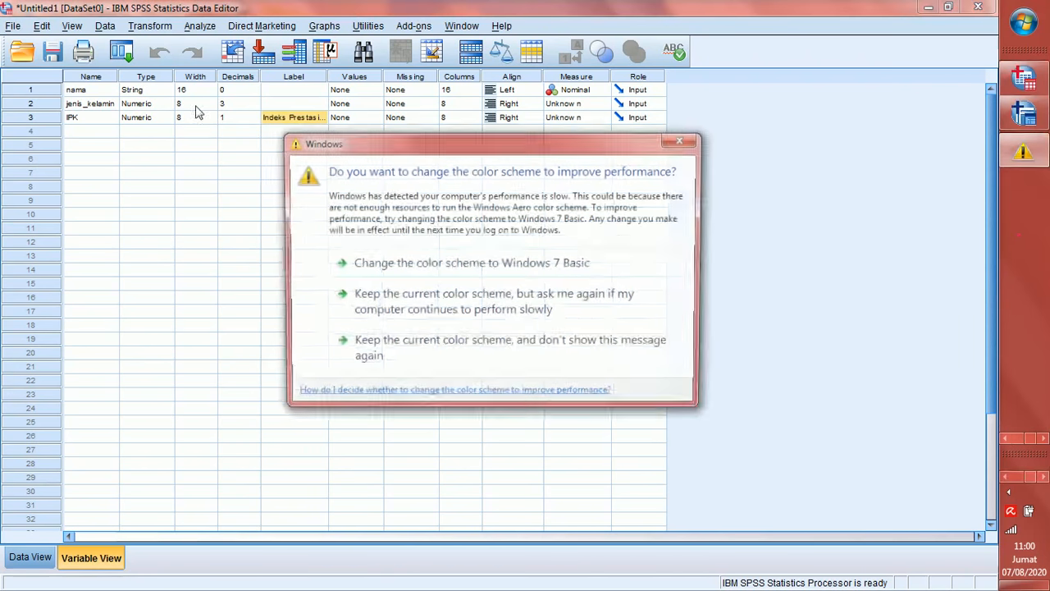
{"action": "left_click", "coordinate": [689, 141]}
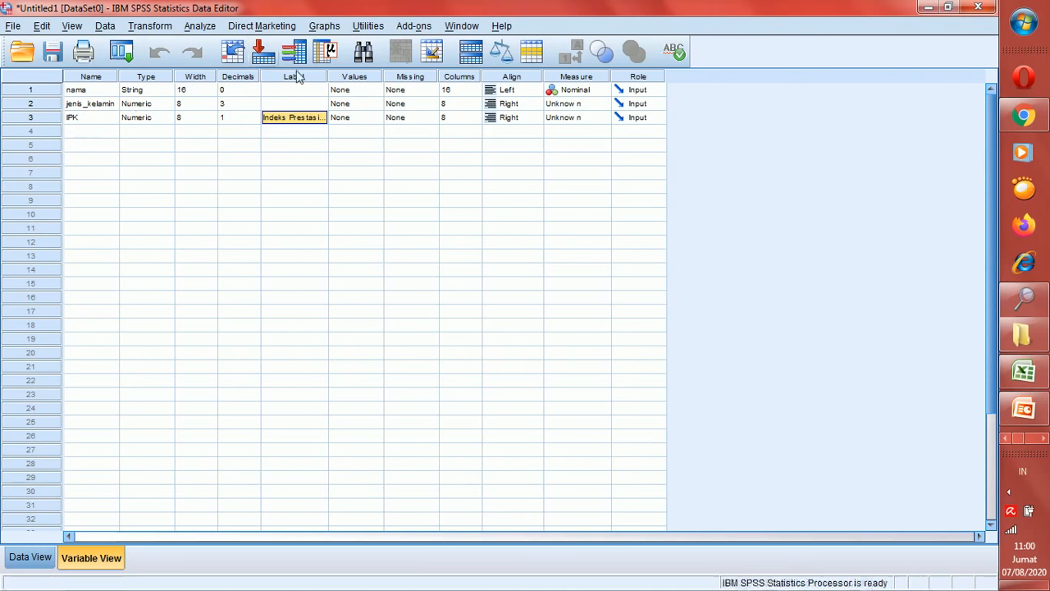
{"action": "left_click", "coordinate": [309, 134]}
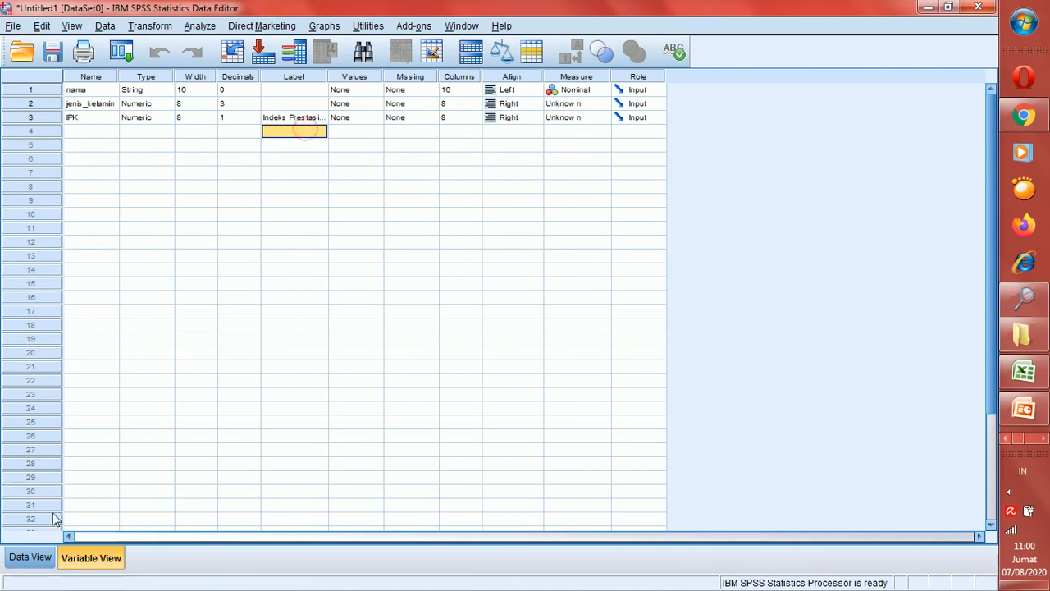
{"action": "left_click", "coordinate": [33, 558]}
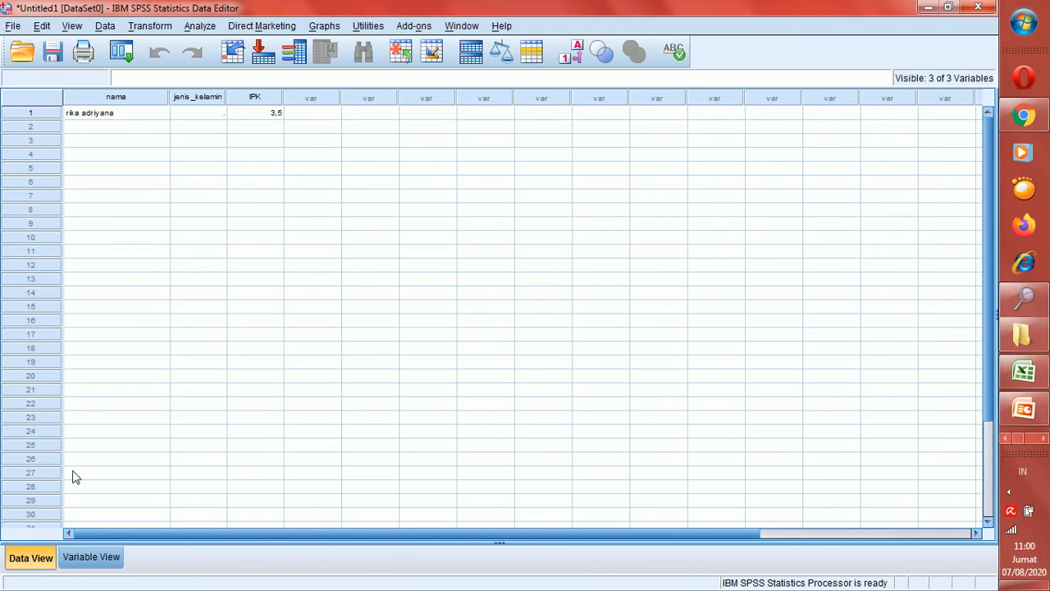
{"action": "left_click", "coordinate": [92, 563]}
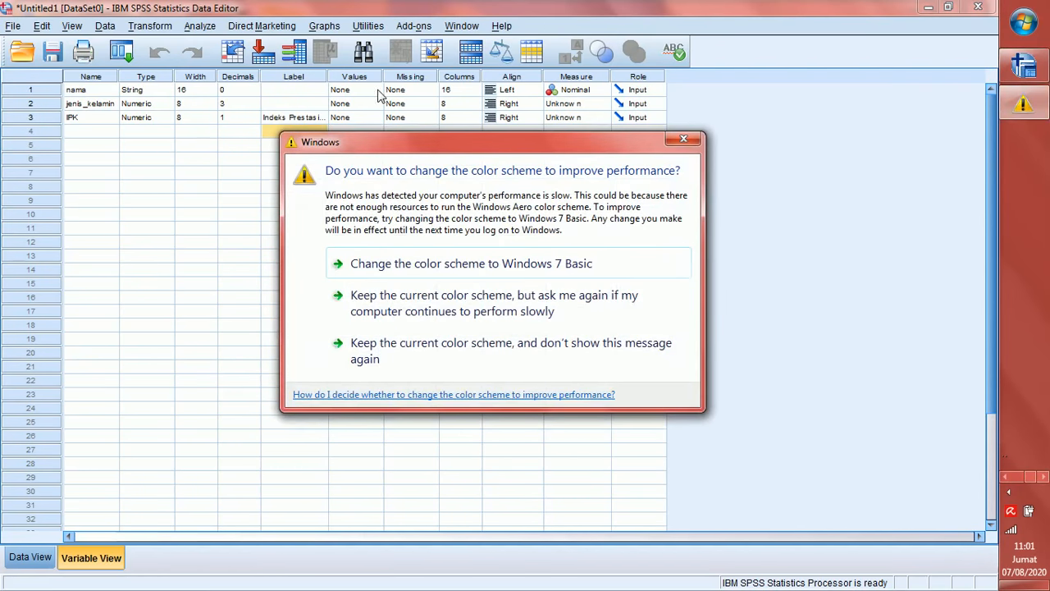
{"action": "left_click", "coordinate": [684, 140]}
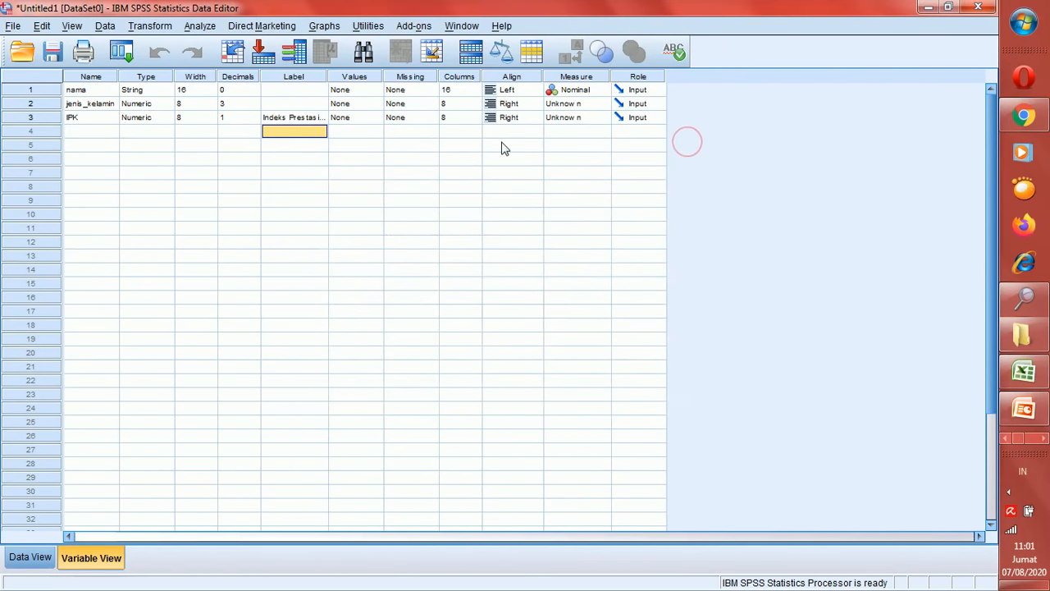
{"action": "left_click", "coordinate": [297, 104]}
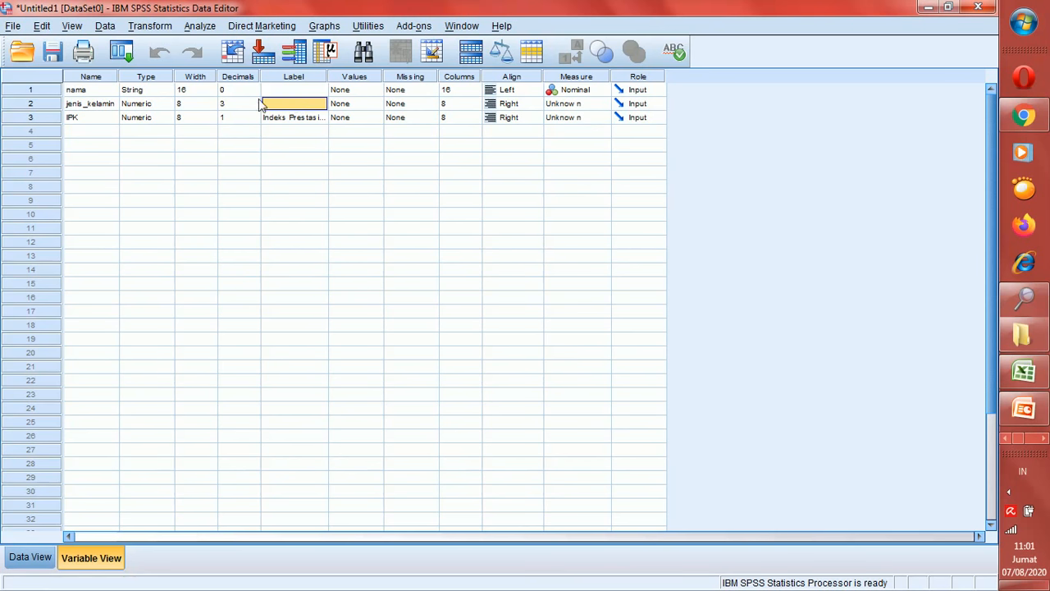
{"action": "left_click", "coordinate": [85, 106]}
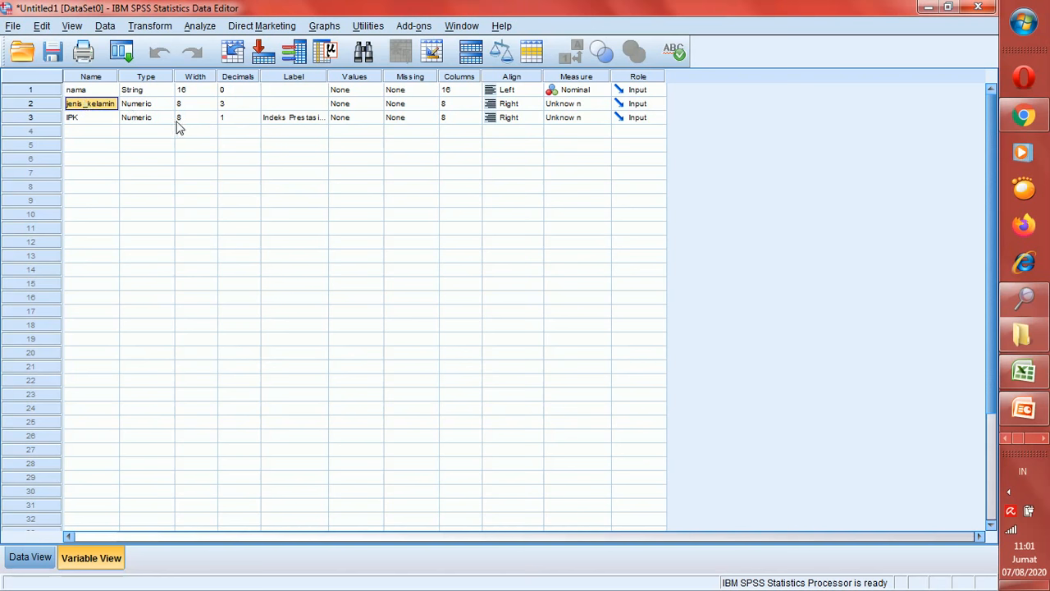
{"action": "left_click", "coordinate": [352, 104]}
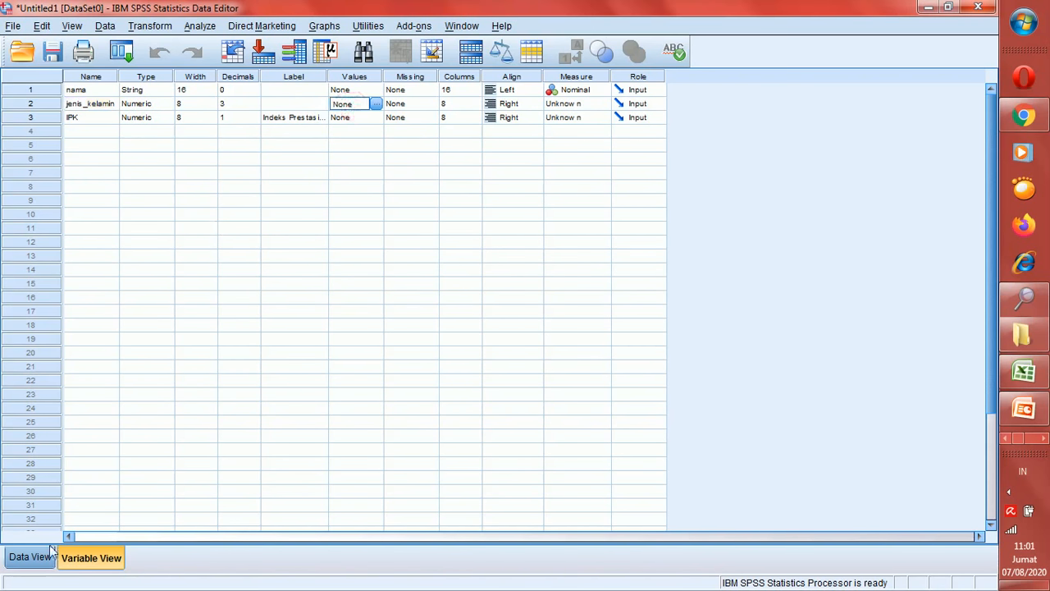
{"action": "left_click", "coordinate": [23, 564]}
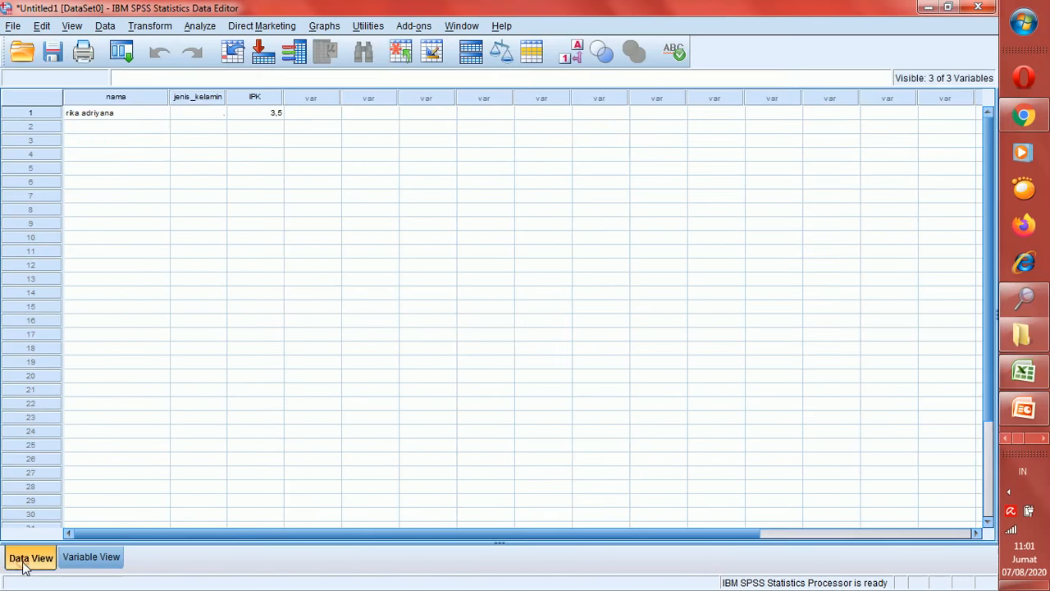
{"action": "left_click", "coordinate": [210, 115]}
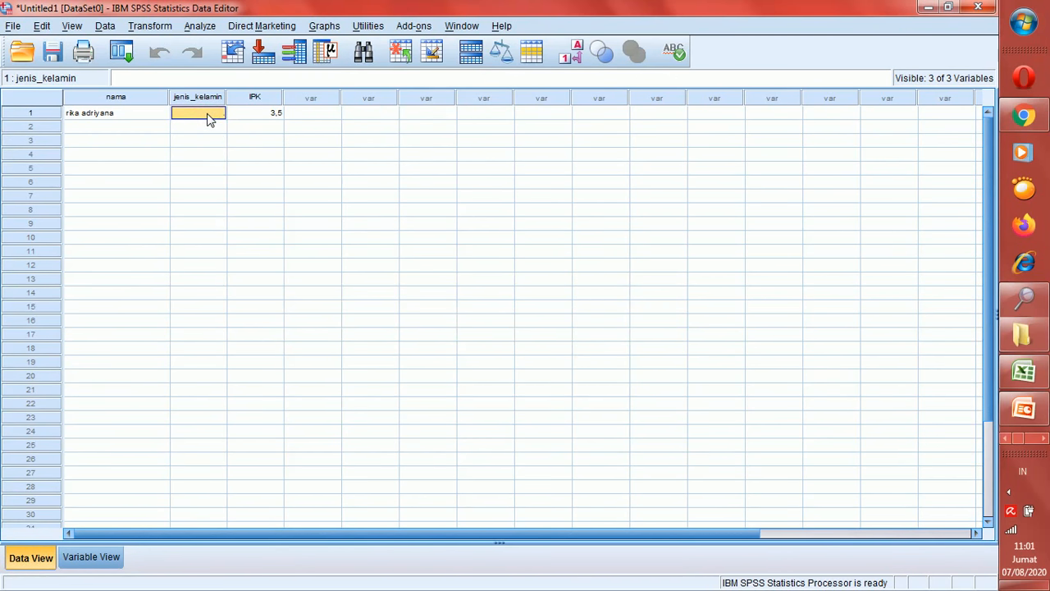
{"action": "type", "text": "laki-laki"}
{"action": "key", "text": "Return"}
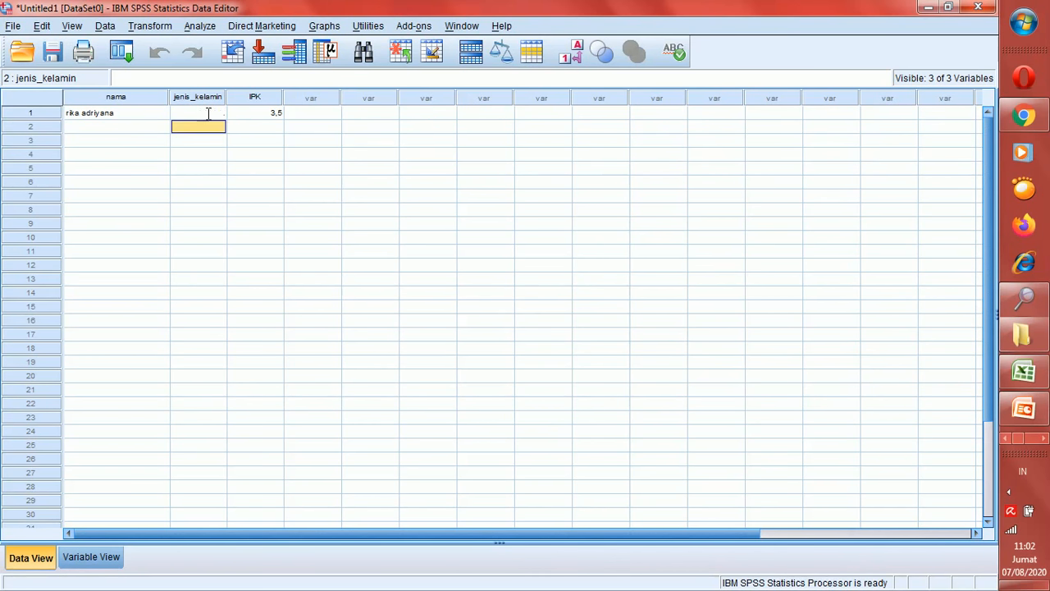
{"action": "left_click", "coordinate": [209, 114]}
{"action": "left_click", "coordinate": [95, 559]}
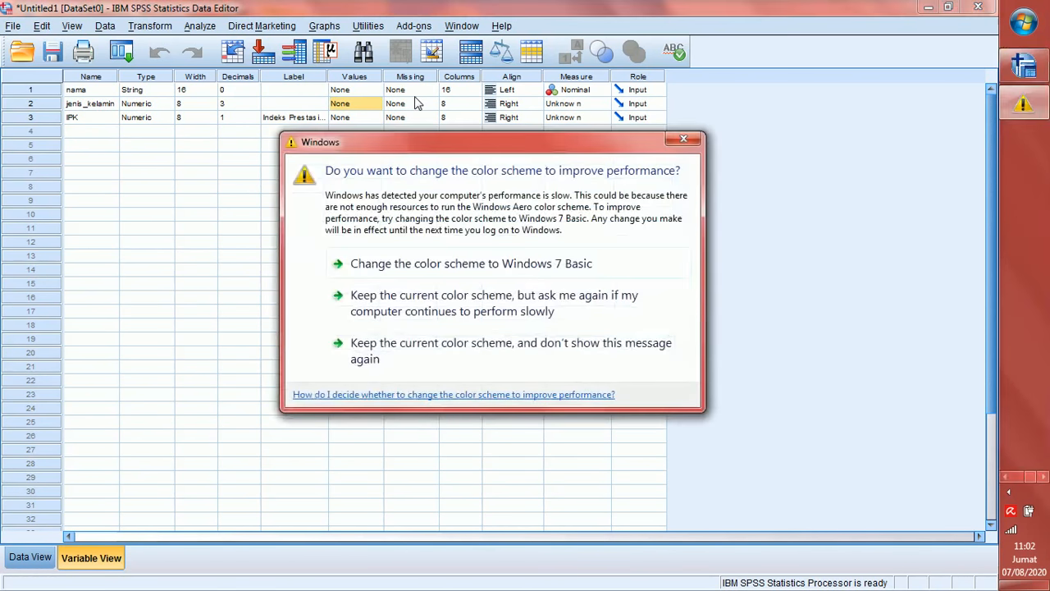
{"action": "left_click", "coordinate": [686, 139]}
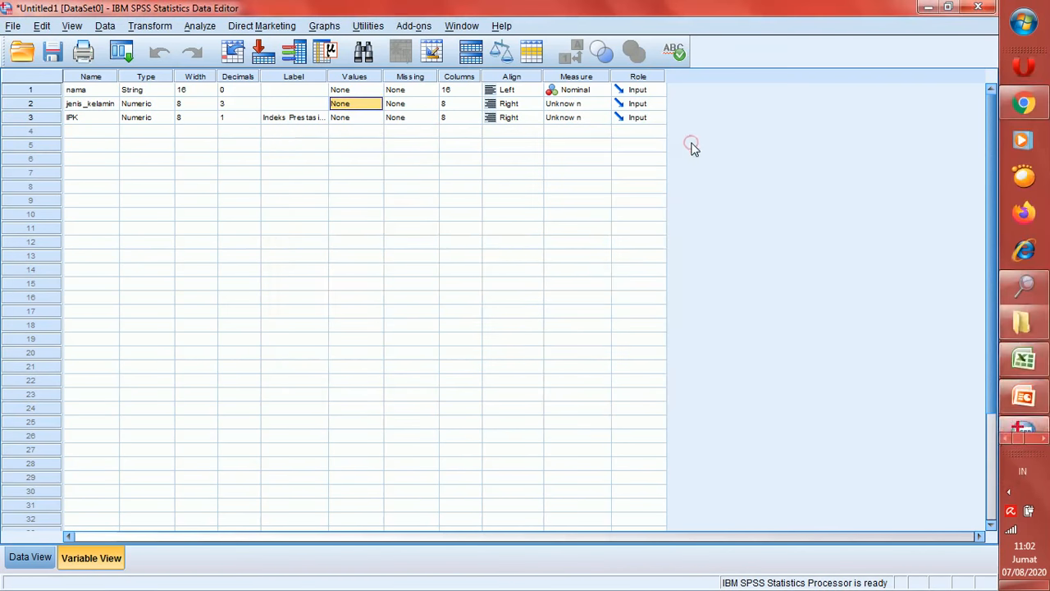
Open jenis_kelamin's value labels and add 1 = 'laki-laki'
{"action": "left_click", "coordinate": [377, 104]}
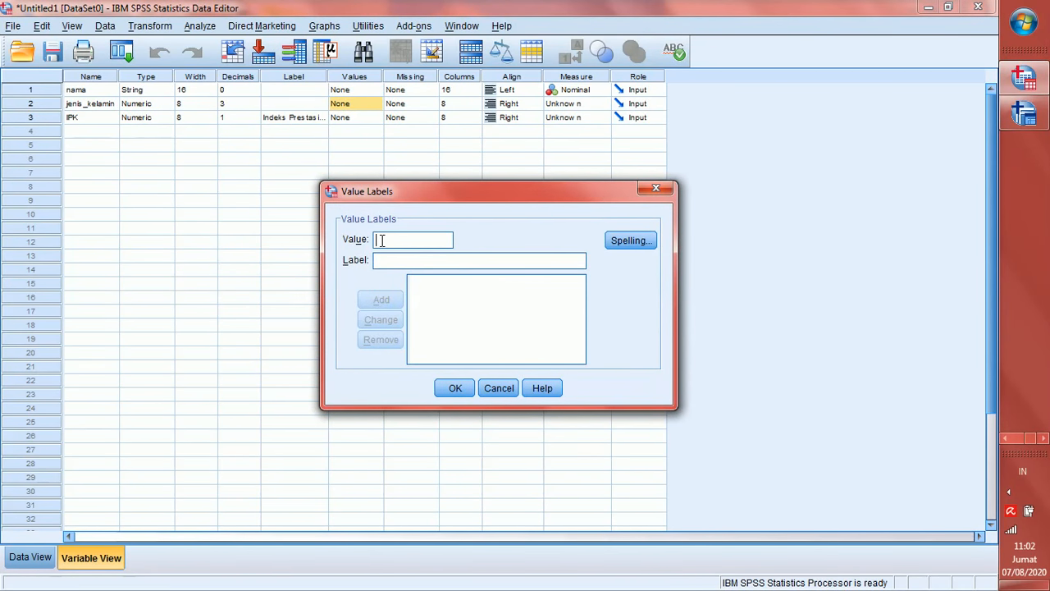
{"action": "type", "text": "1"}
{"action": "left_click", "coordinate": [382, 261]}
{"action": "type", "text": "laki-laki"}
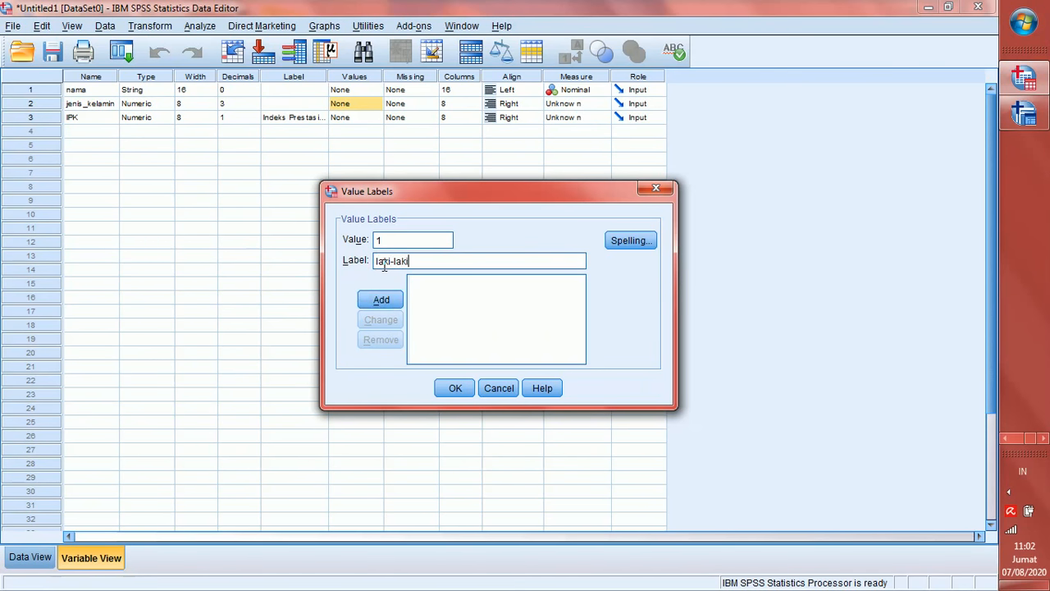
{"action": "key", "text": "Return"}
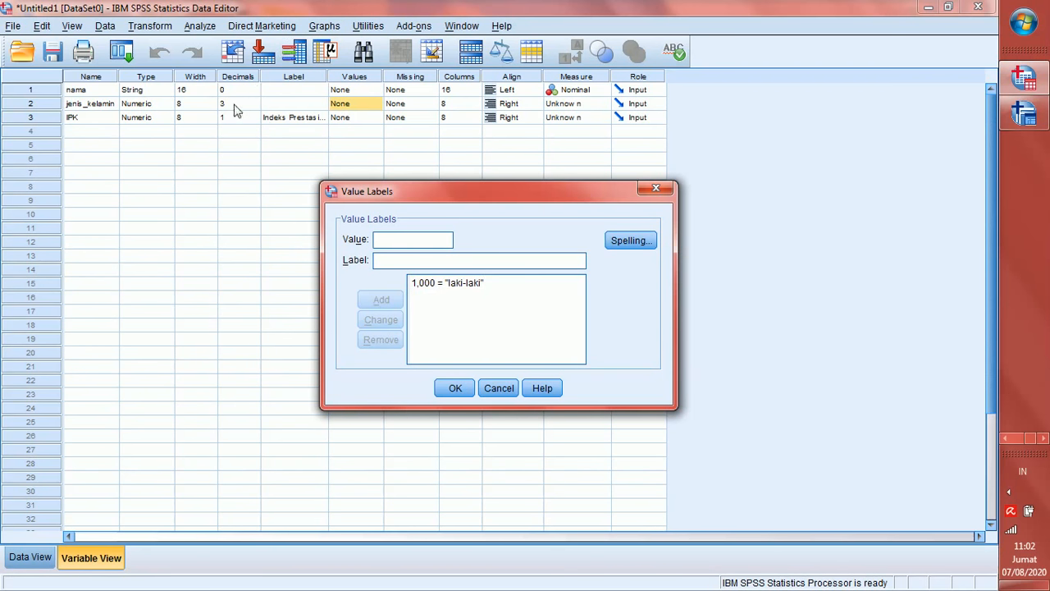
{"action": "left_click", "coordinate": [46, 101]}
{"action": "left_click", "coordinate": [442, 283]}
Add 2 = 'Perempuan', confirm the value labels and switch to Data View
{"action": "left_click", "coordinate": [406, 242]}
{"action": "type", "text": "2"}
{"action": "left_click", "coordinate": [397, 261]}
{"action": "type", "text": "Perempuan"}
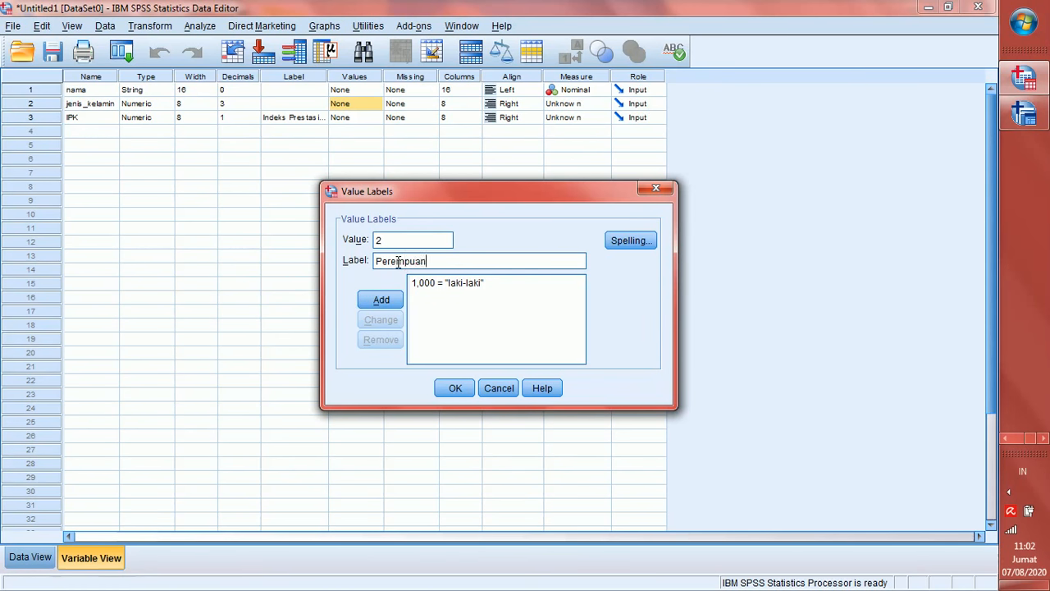
{"action": "key", "text": "Return"}
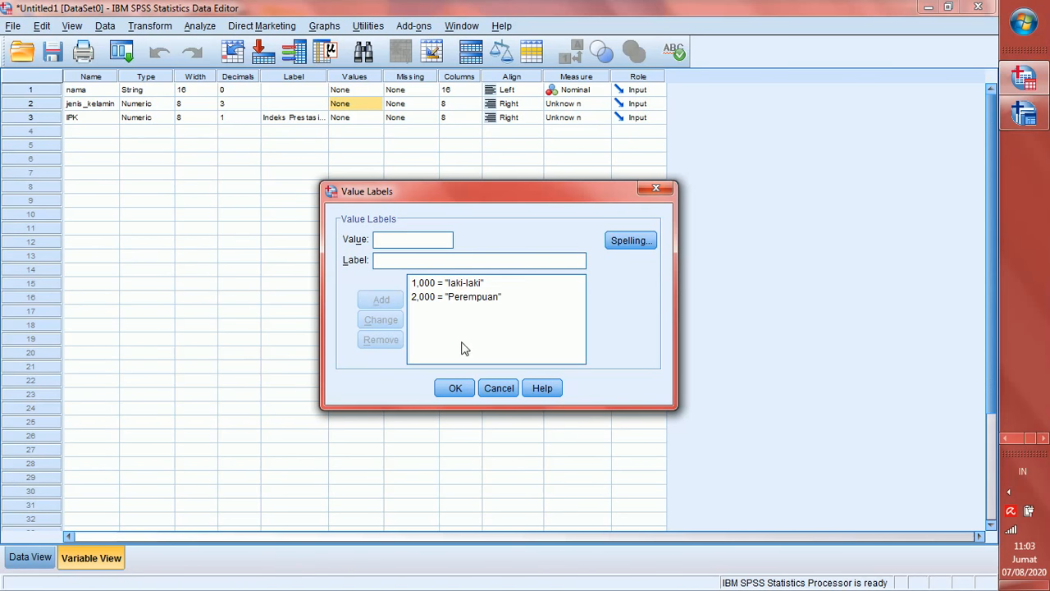
{"action": "left_click", "coordinate": [460, 390]}
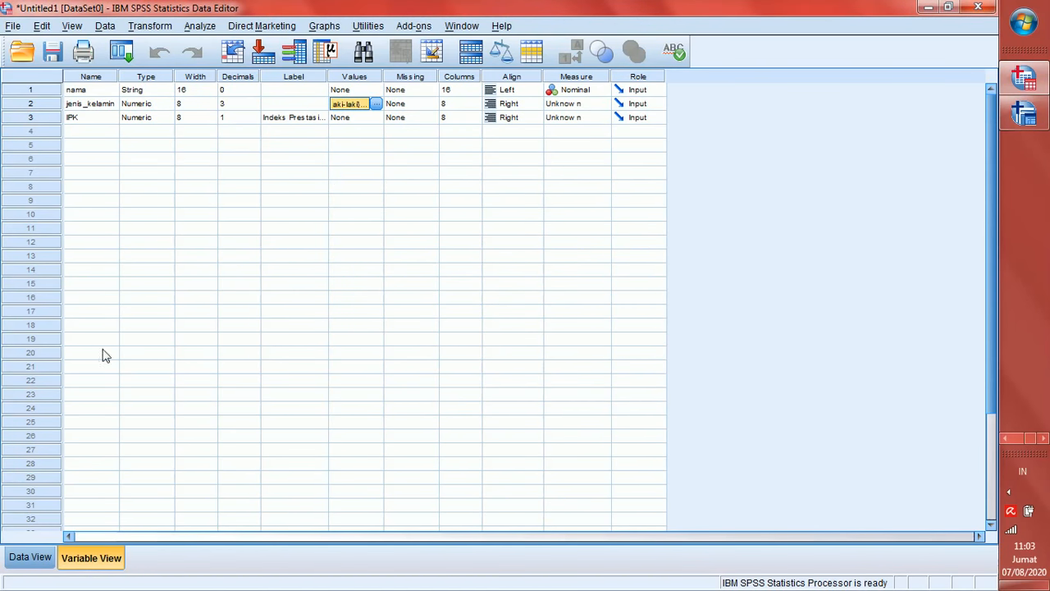
{"action": "left_click", "coordinate": [29, 557]}
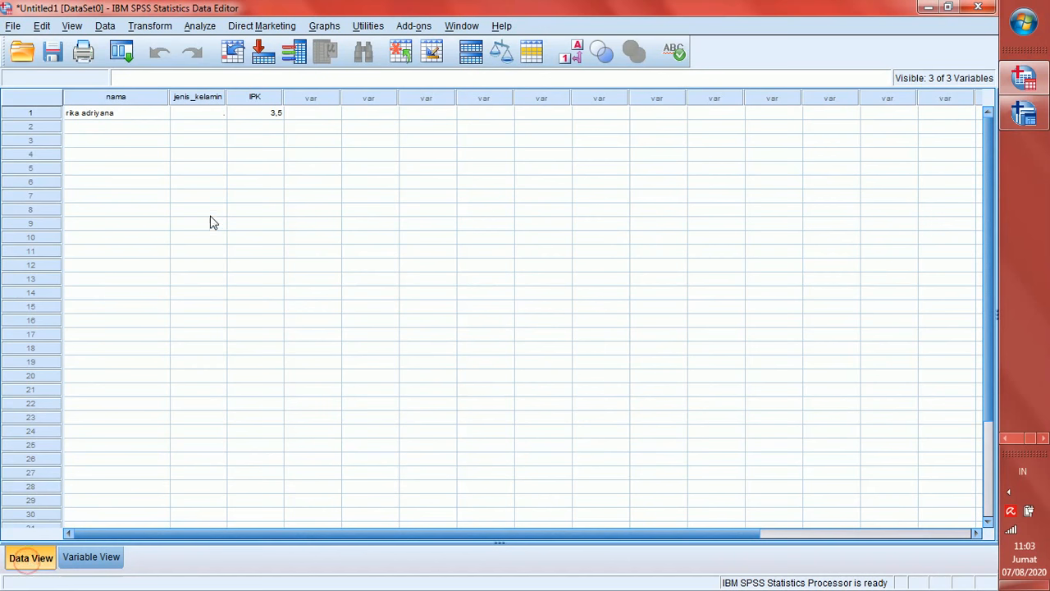
Enter jenis_kelamin code 1 in row 1 and code 2 in row 2
{"action": "left_click", "coordinate": [199, 118]}
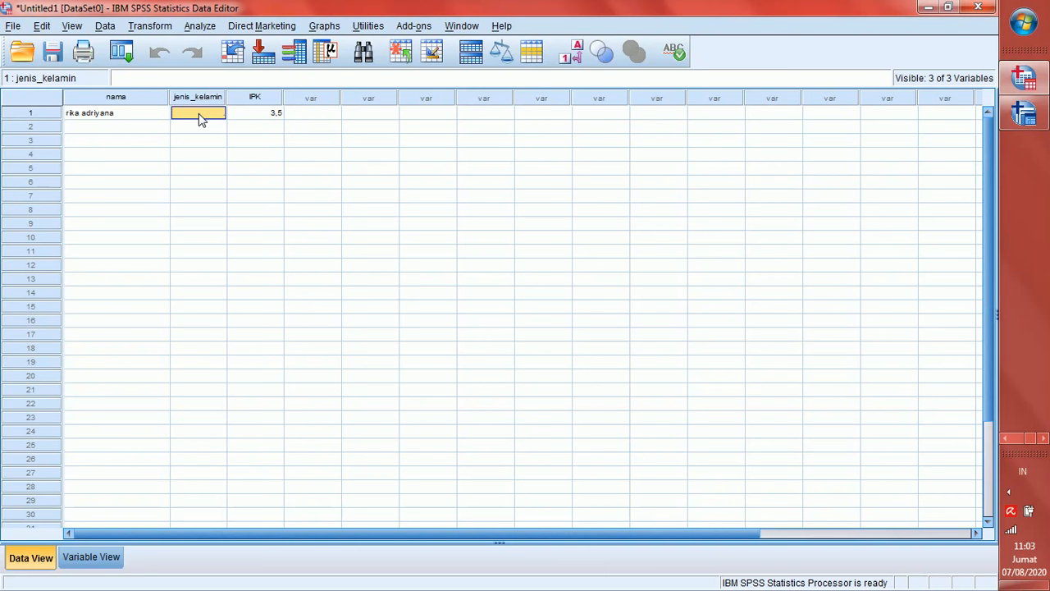
{"action": "type", "text": "1"}
{"action": "key", "text": "Return"}
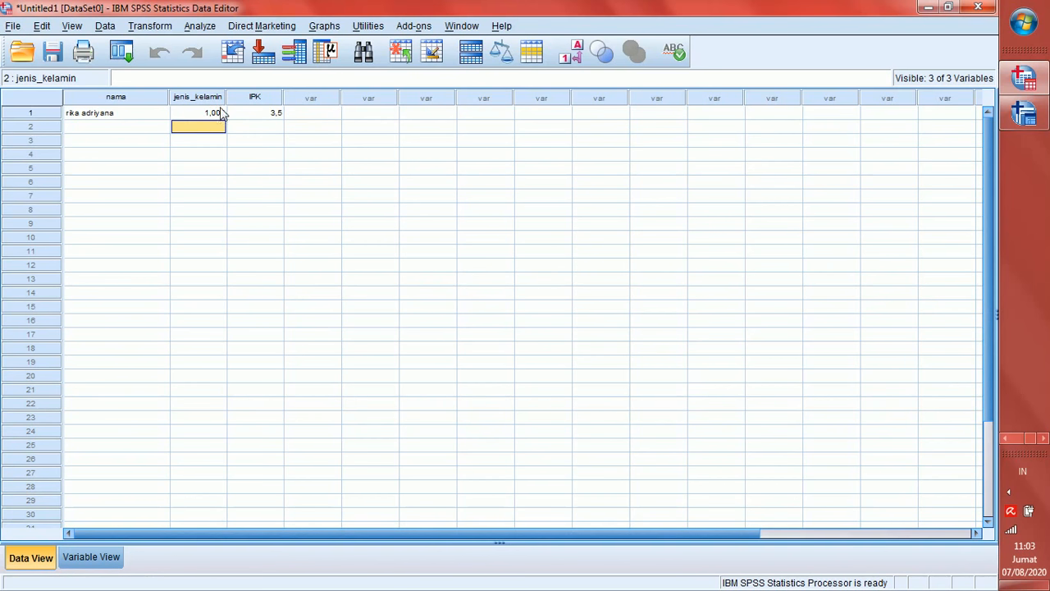
{"action": "left_click", "coordinate": [577, 54]}
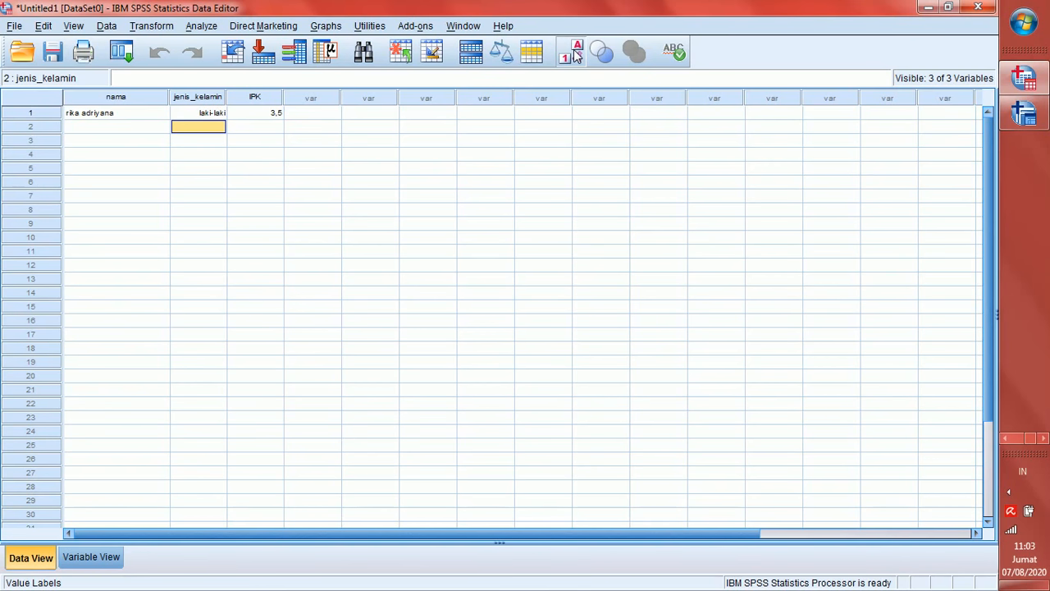
{"action": "type", "text": "2"}
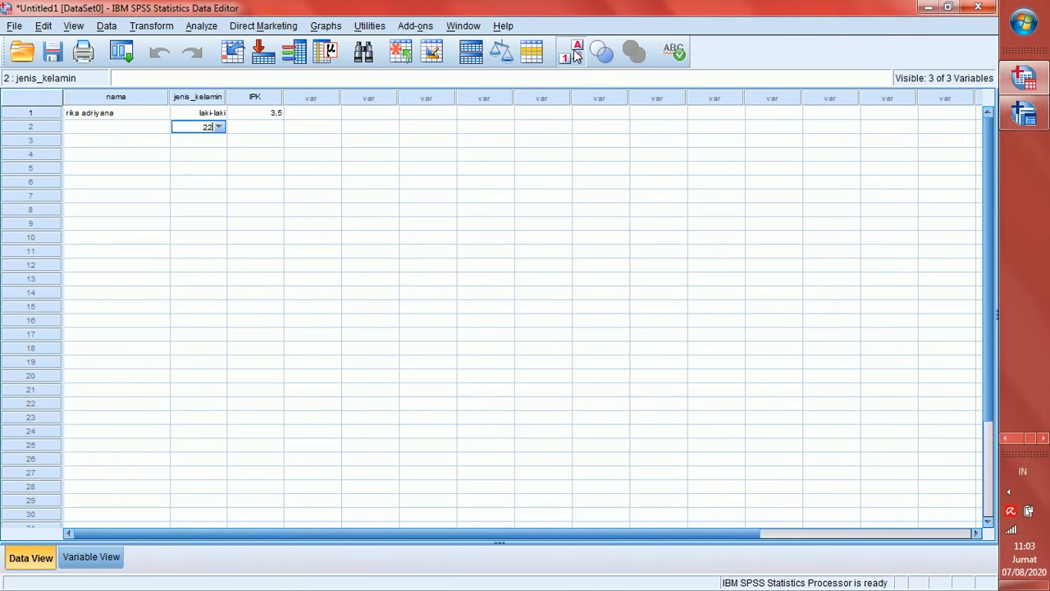
{"action": "key", "text": "Return"}
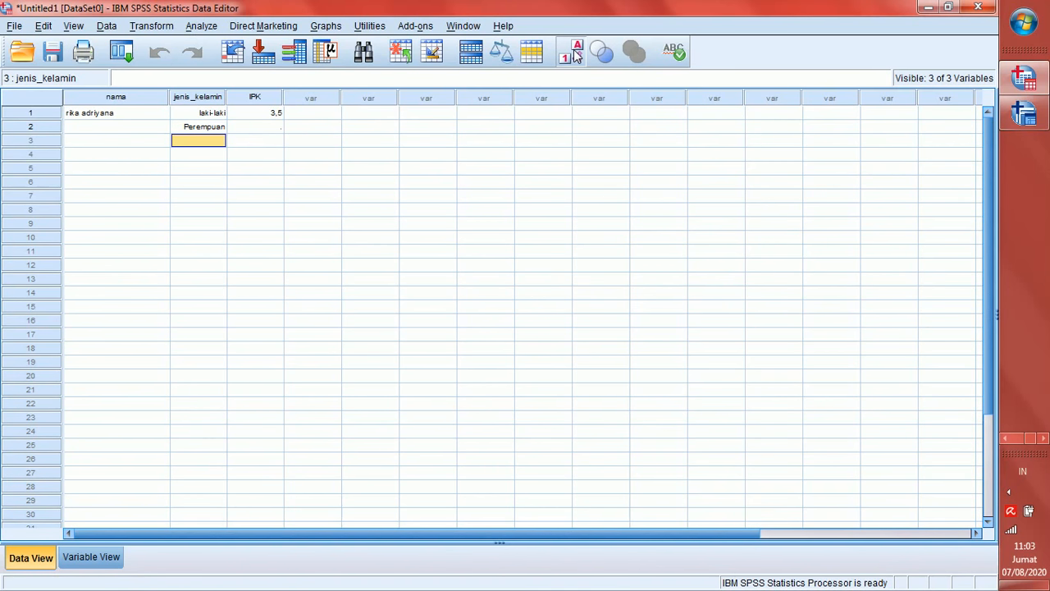
Turn on Value Labels display and inspect the laki-laki/Perempuan list in row 3
{"action": "left_click", "coordinate": [577, 54]}
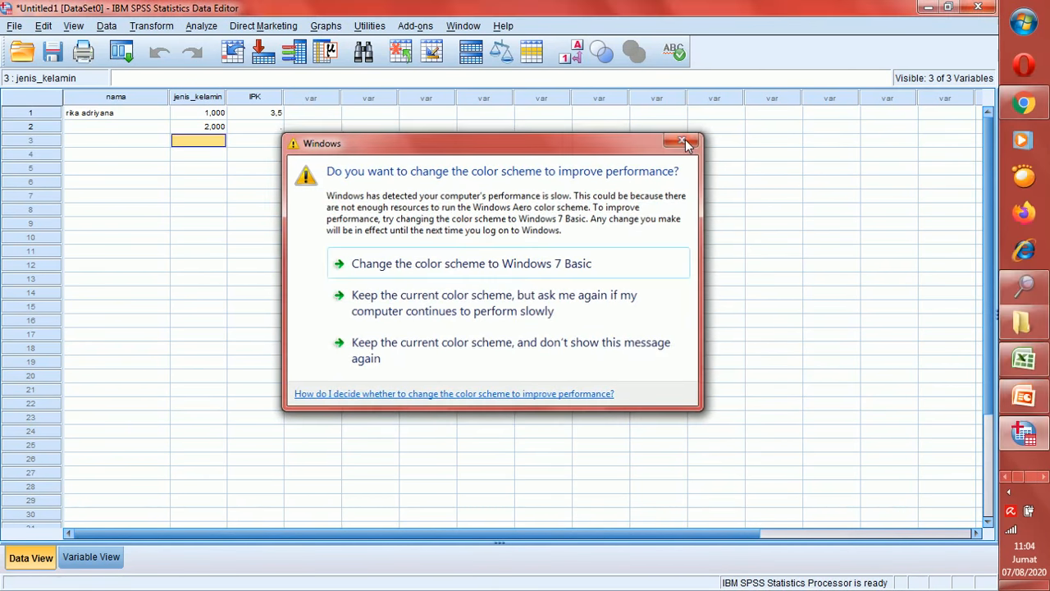
{"action": "left_click", "coordinate": [686, 142]}
{"action": "left_click", "coordinate": [568, 54]}
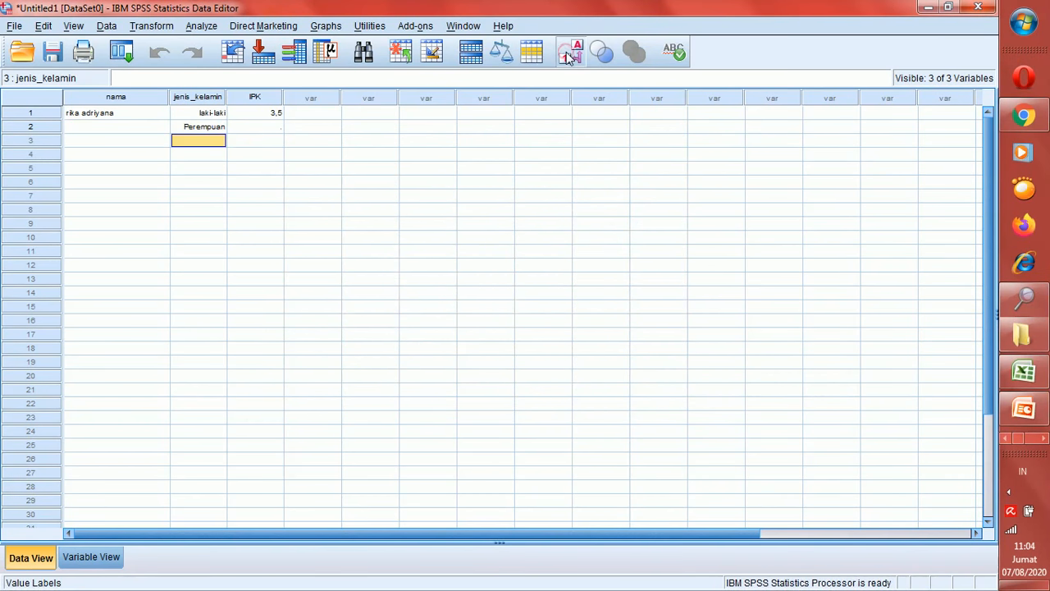
{"action": "left_click", "coordinate": [220, 144]}
{"action": "left_click", "coordinate": [219, 142]}
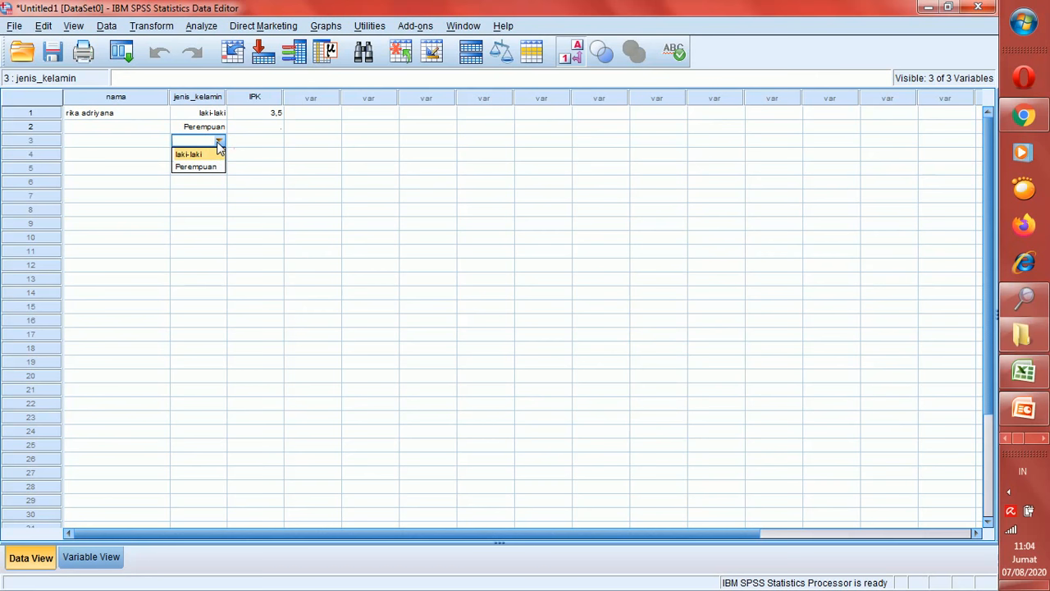
{"action": "left_click", "coordinate": [219, 142]}
{"action": "left_click", "coordinate": [103, 557]}
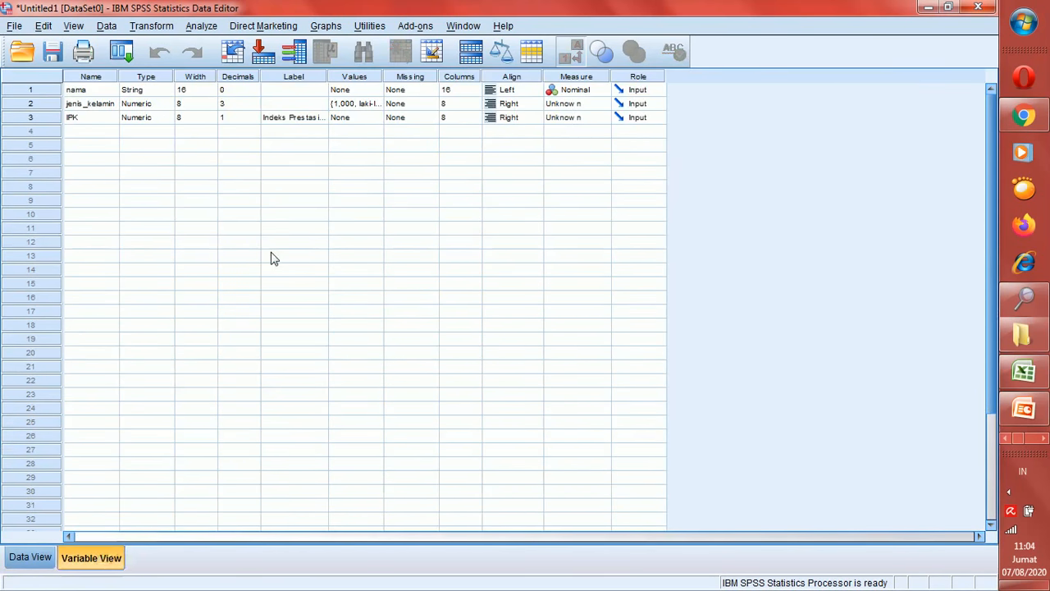
Attempt to define a discrete missing value for IPK in its Missing Values settings
{"action": "double_click", "coordinate": [435, 119]}
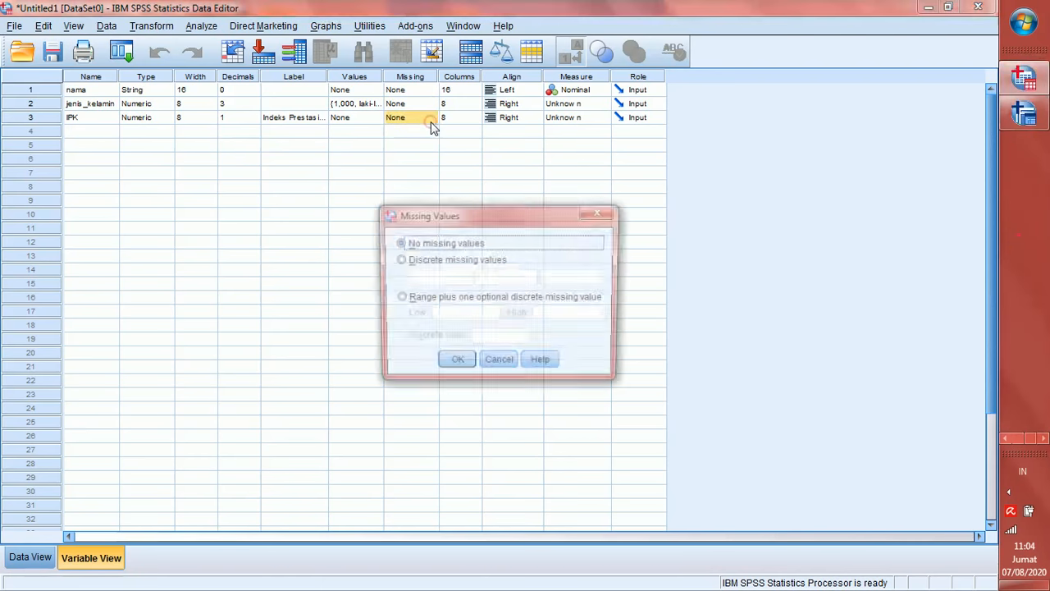
{"action": "left_click", "coordinate": [423, 260]}
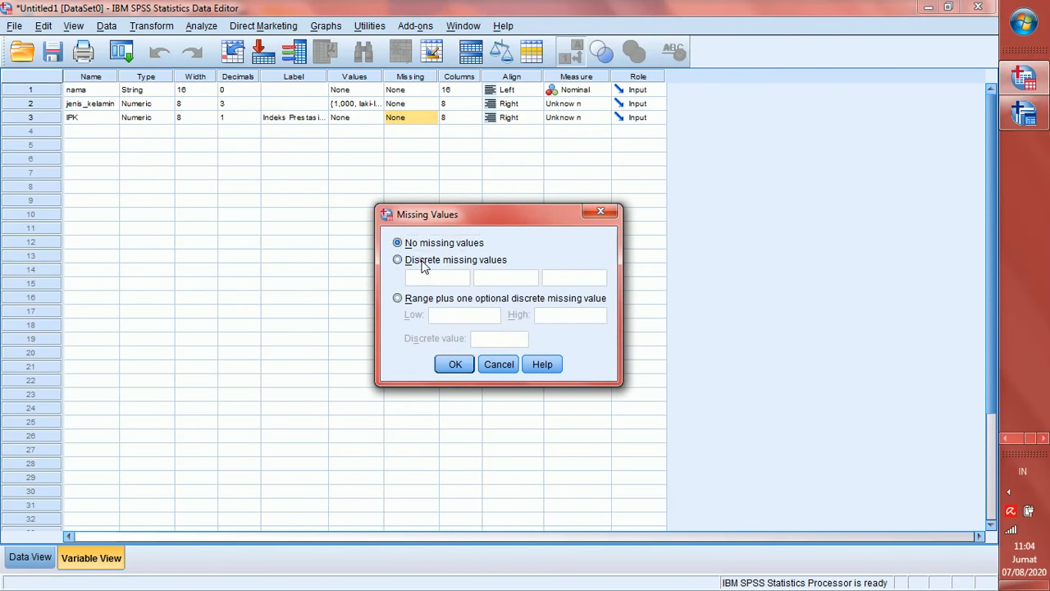
{"action": "left_click", "coordinate": [427, 276]}
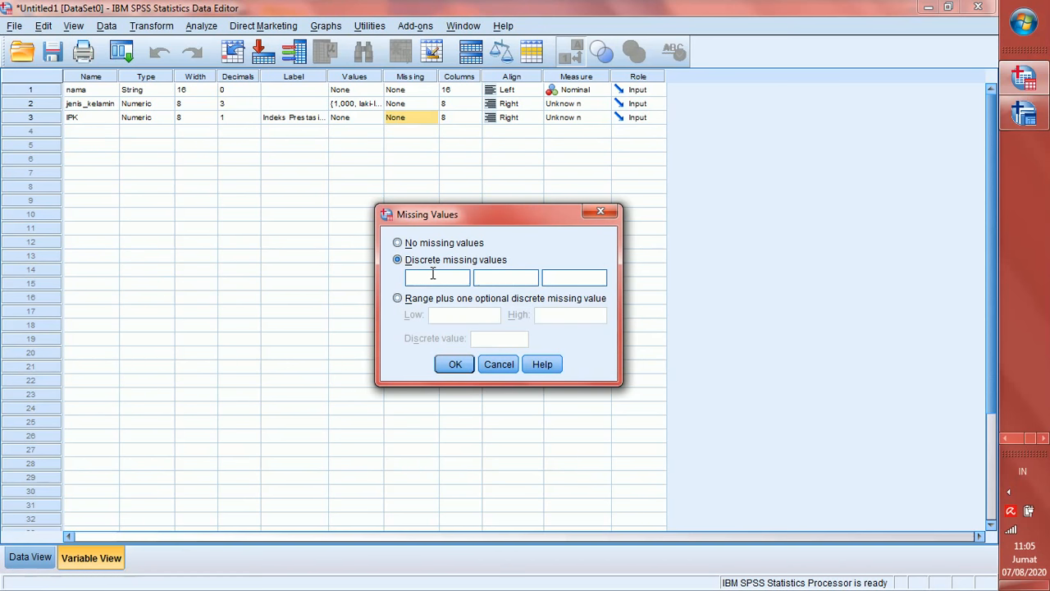
{"action": "left_click", "coordinate": [451, 368]}
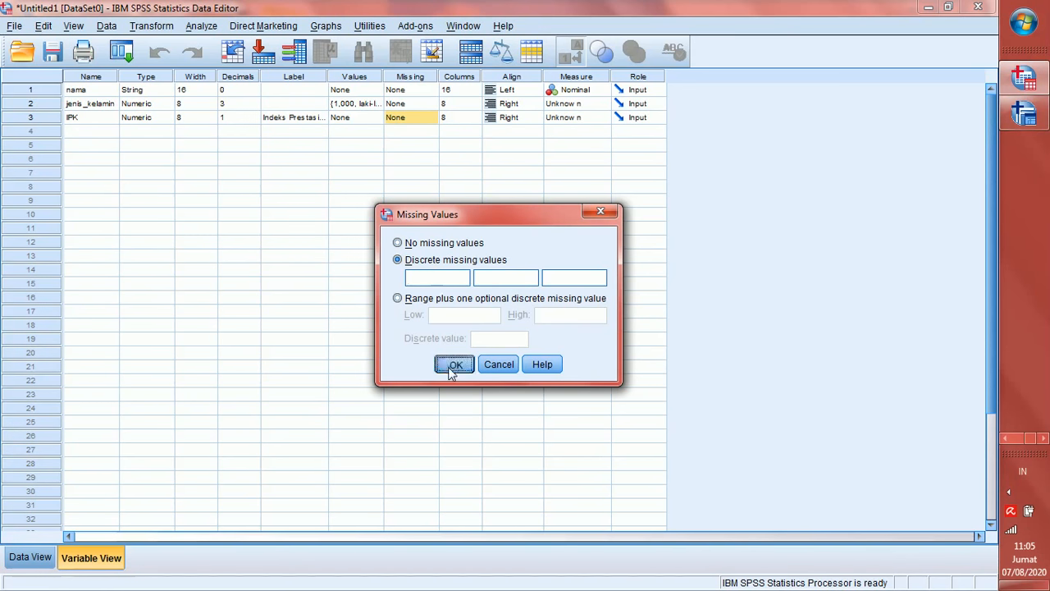
Dismiss the error and set IPK to No missing values, returning to Data View
{"action": "left_click", "coordinate": [497, 317]}
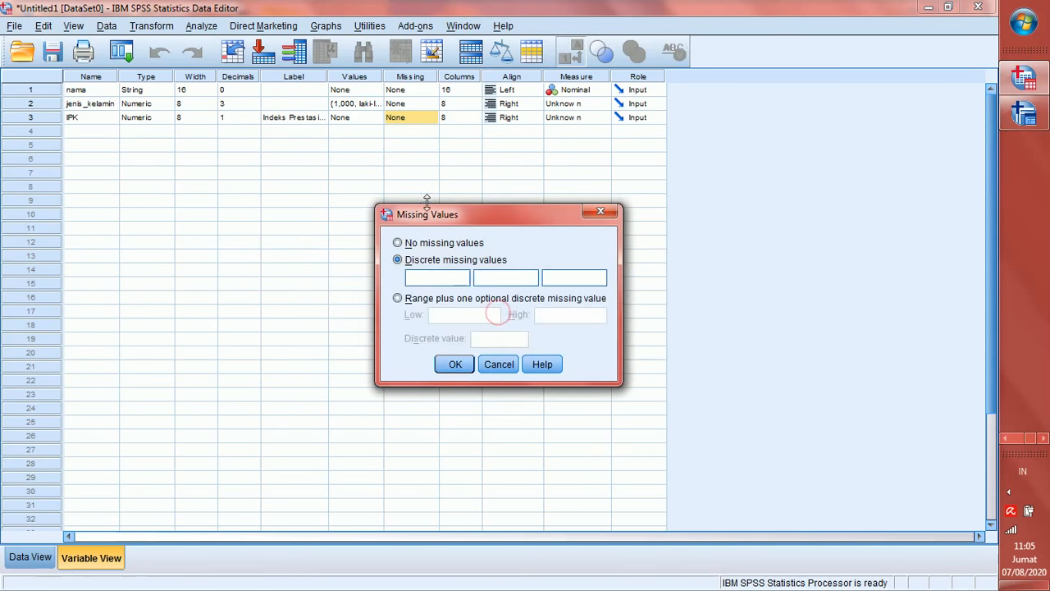
{"action": "left_click", "coordinate": [410, 244]}
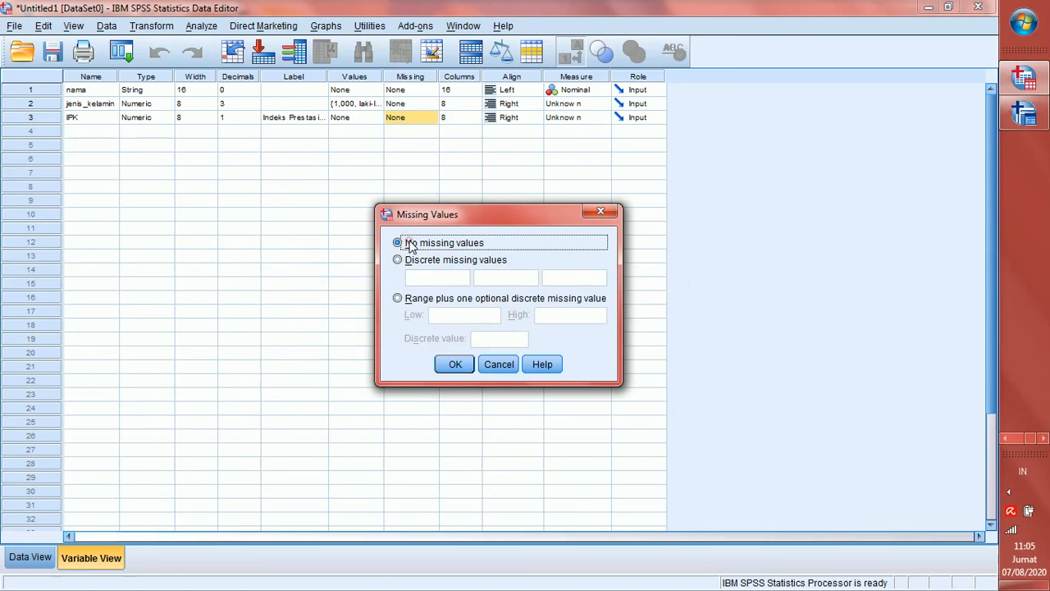
{"action": "left_click", "coordinate": [455, 365]}
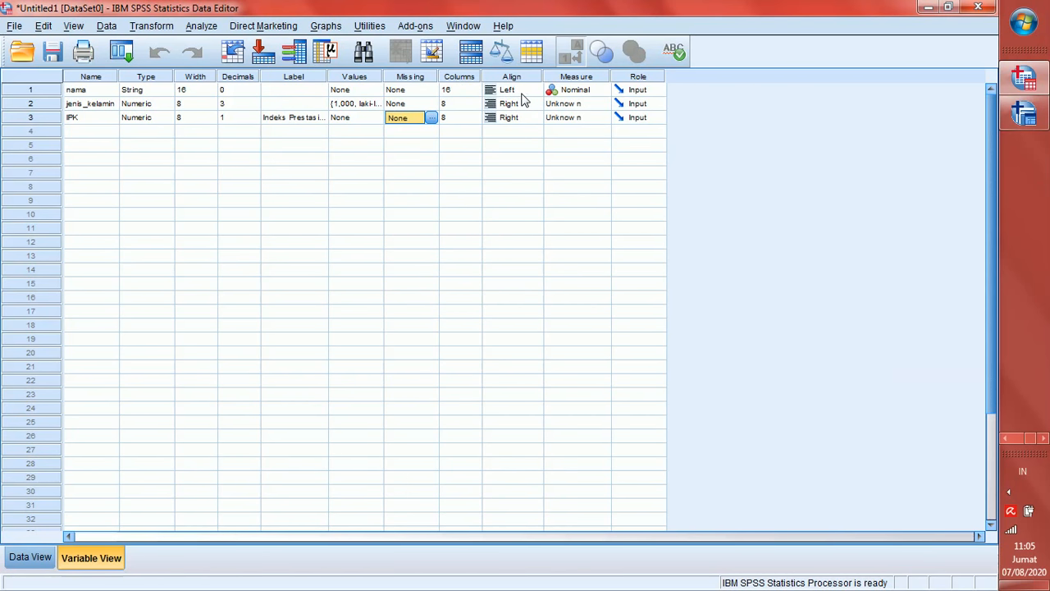
{"action": "left_click", "coordinate": [30, 558]}
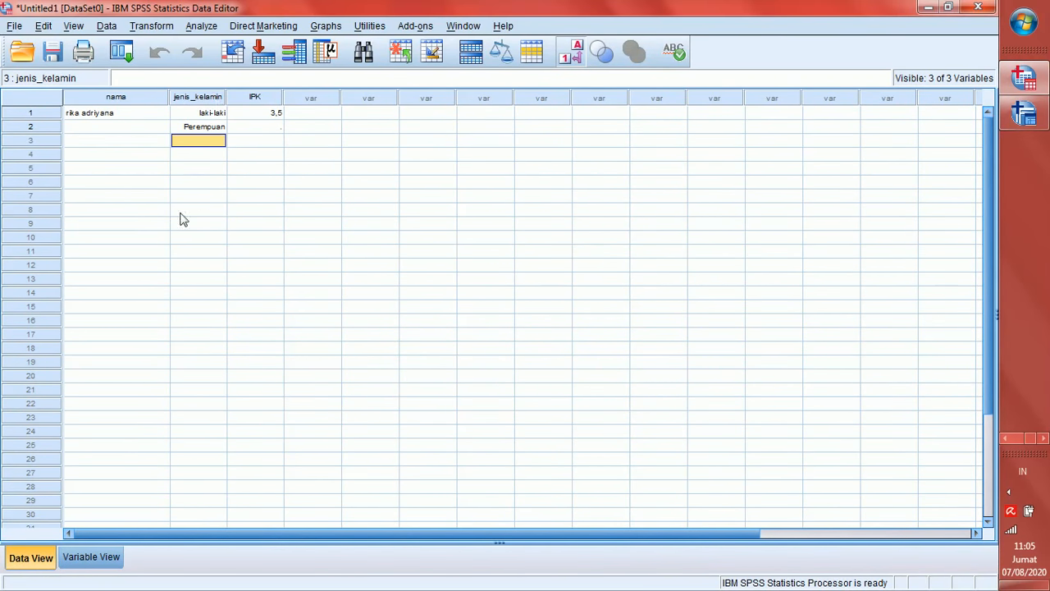
Set jenis_kelamin's alignment to Center and check the centered values in Data View
{"action": "left_click", "coordinate": [72, 559]}
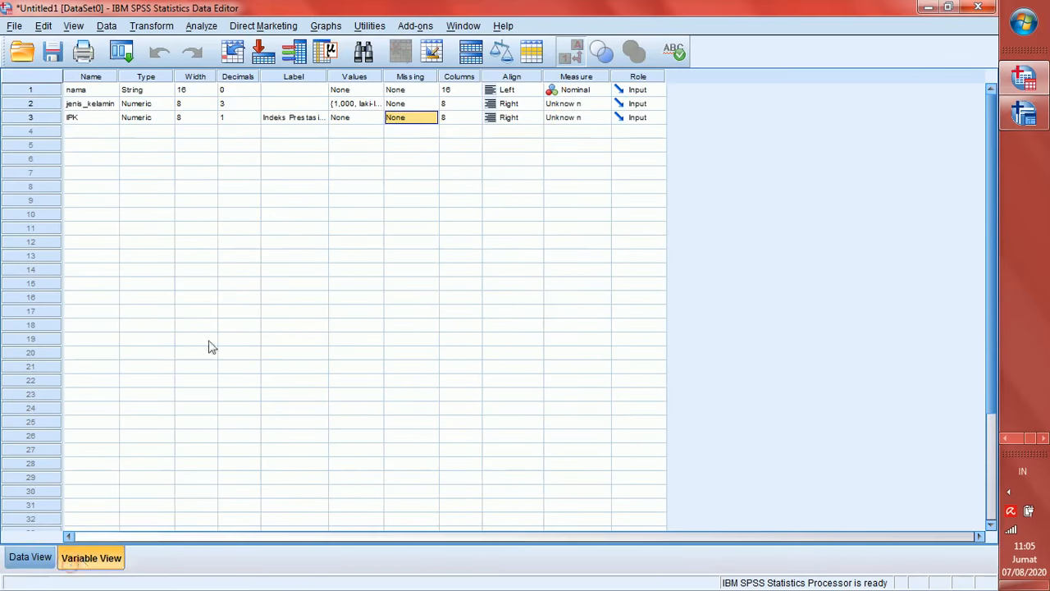
{"action": "left_click", "coordinate": [51, 104]}
{"action": "left_click", "coordinate": [535, 104]}
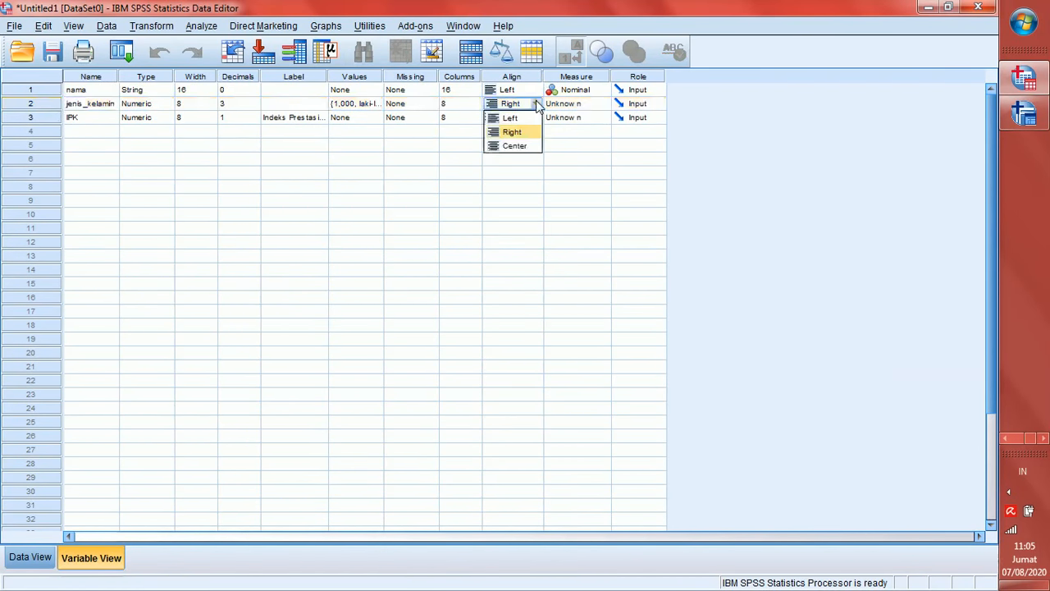
{"action": "left_click", "coordinate": [513, 146]}
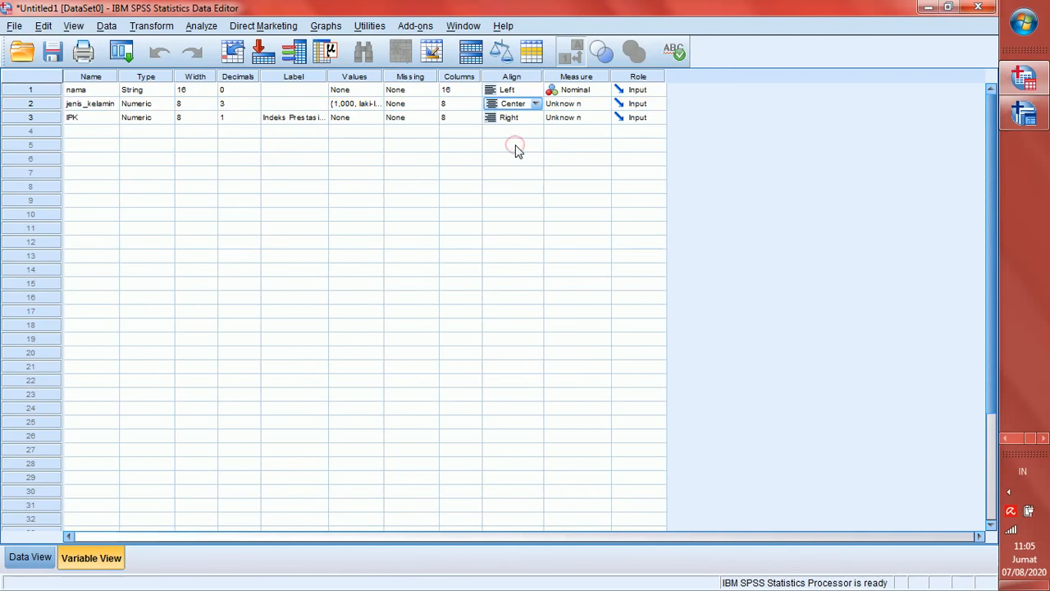
{"action": "left_click", "coordinate": [31, 557]}
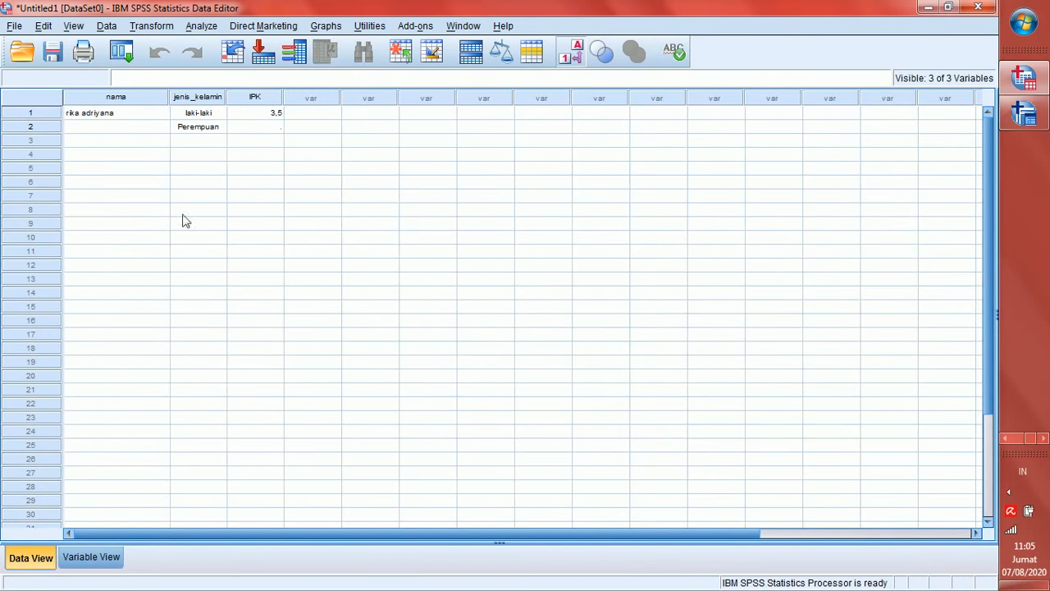
{"action": "left_click", "coordinate": [102, 559]}
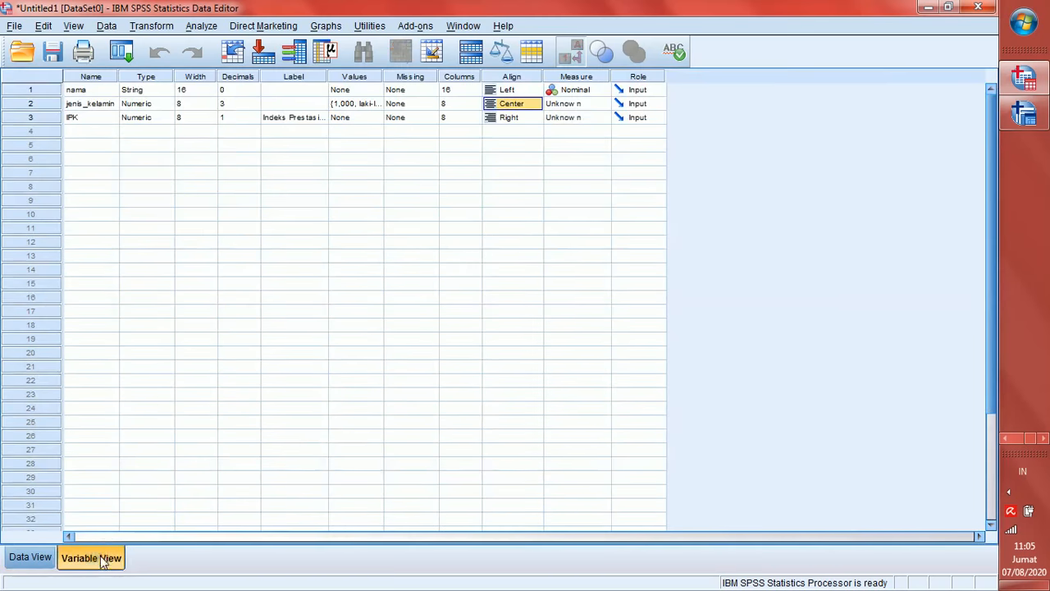
Keep nama as Nominal and set jenis_kelamin and IPK measurement levels to Scale
{"action": "left_click", "coordinate": [591, 92]}
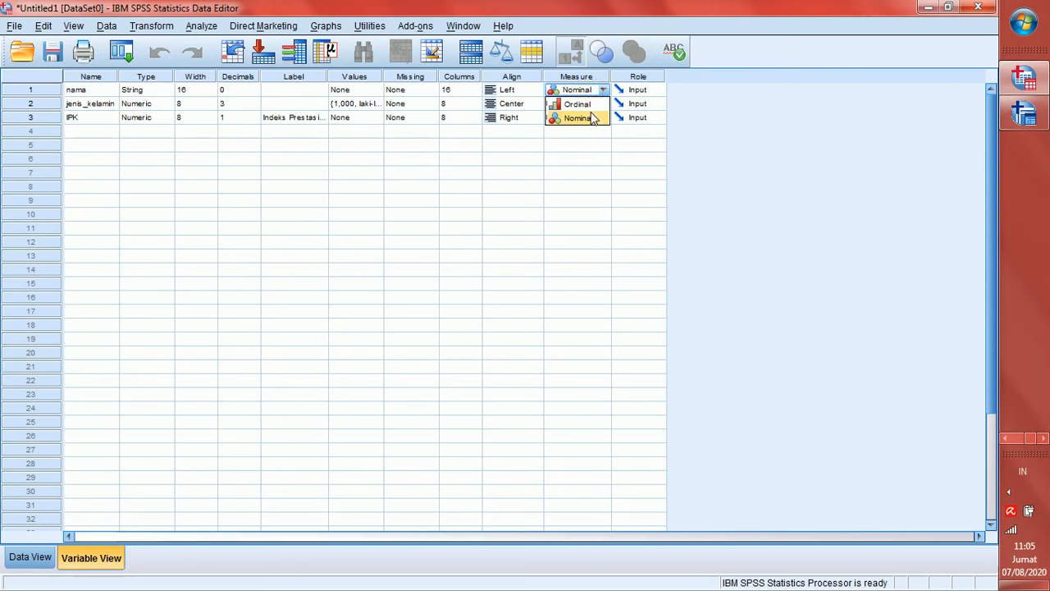
{"action": "left_click", "coordinate": [593, 118]}
{"action": "left_click", "coordinate": [588, 107]}
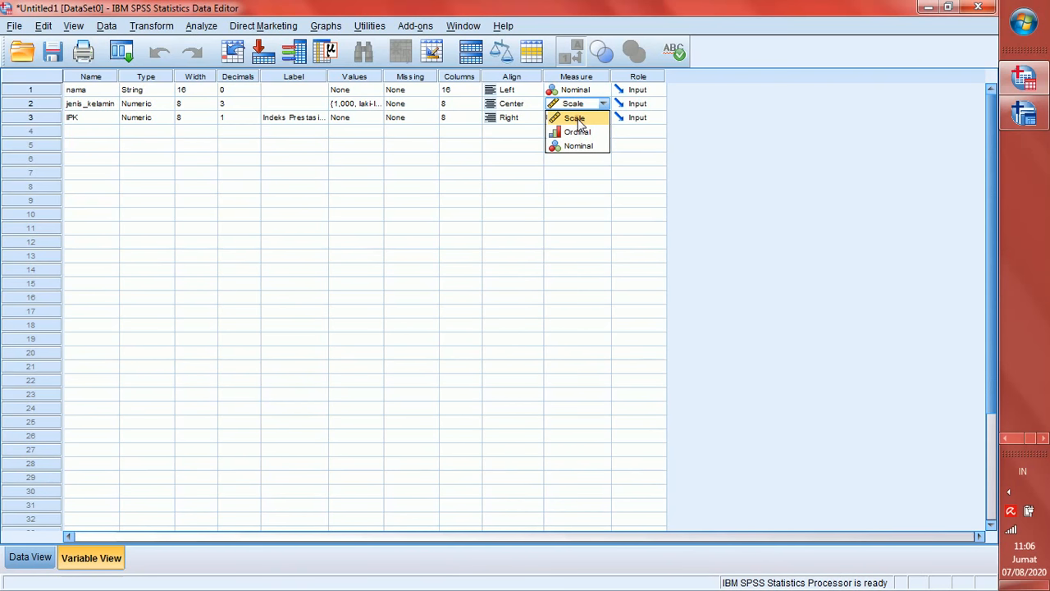
{"action": "left_click", "coordinate": [576, 119]}
{"action": "left_click", "coordinate": [581, 120]}
{"action": "left_click", "coordinate": [585, 134]}
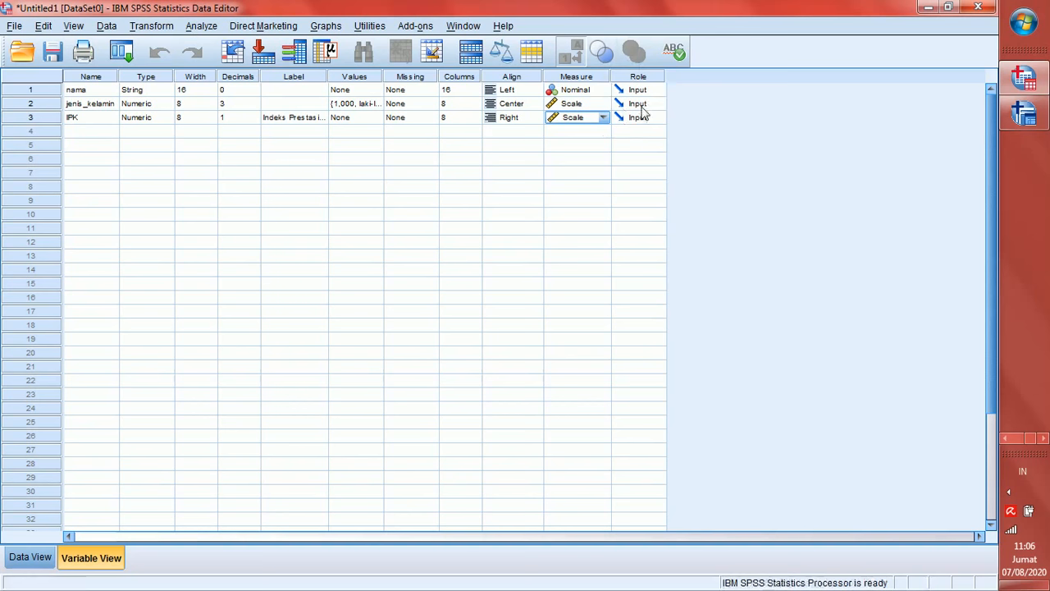
Dismiss the Windows color-scheme prompt and return to Data View showing the laki-laki and Perempuan rows
{"action": "left_click", "coordinate": [36, 557]}
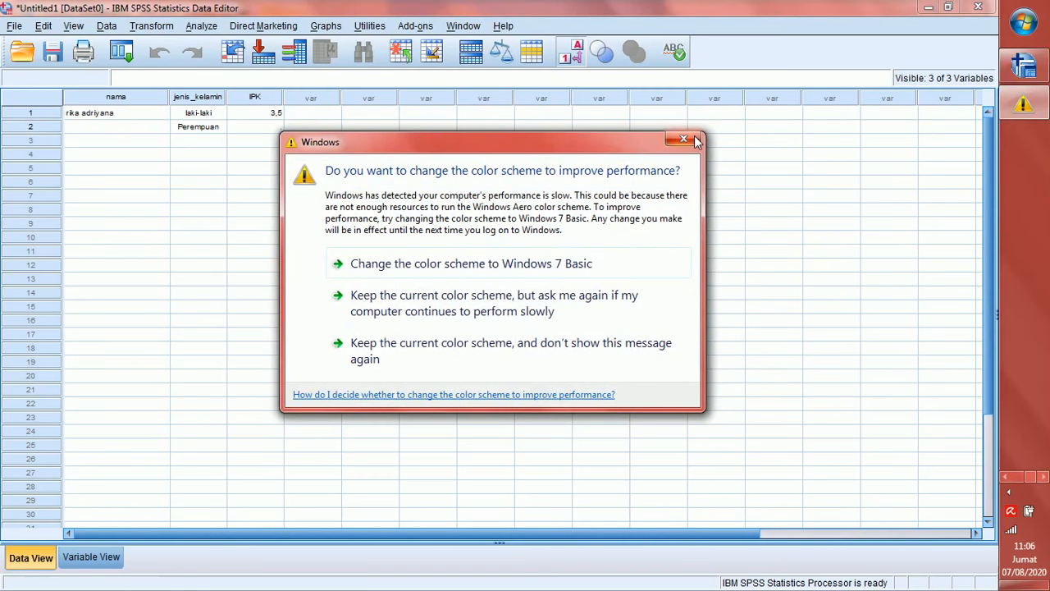
{"action": "left_click", "coordinate": [696, 141]}
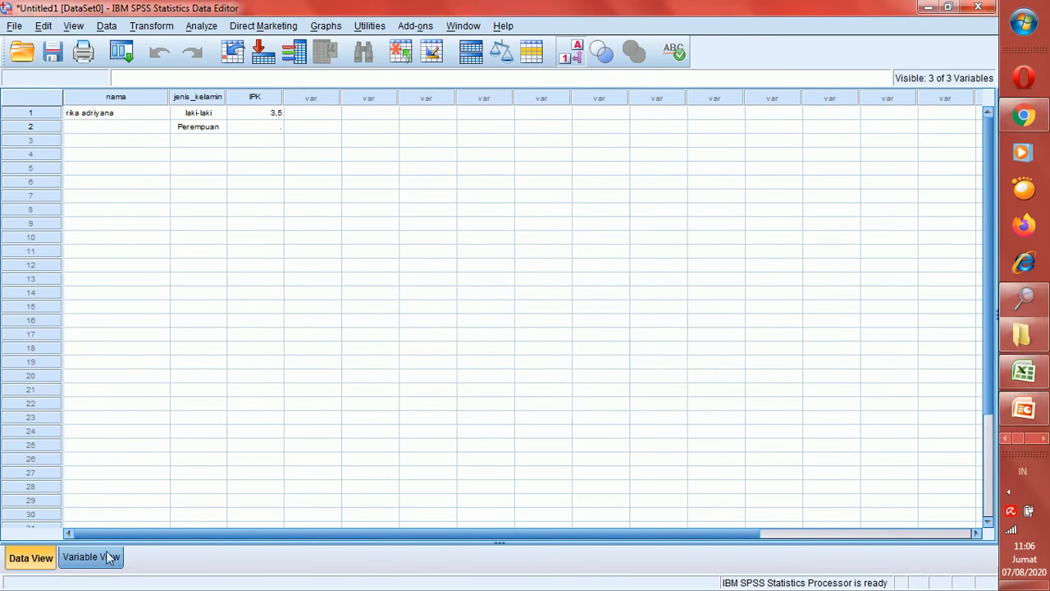
{"action": "left_click", "coordinate": [109, 558]}
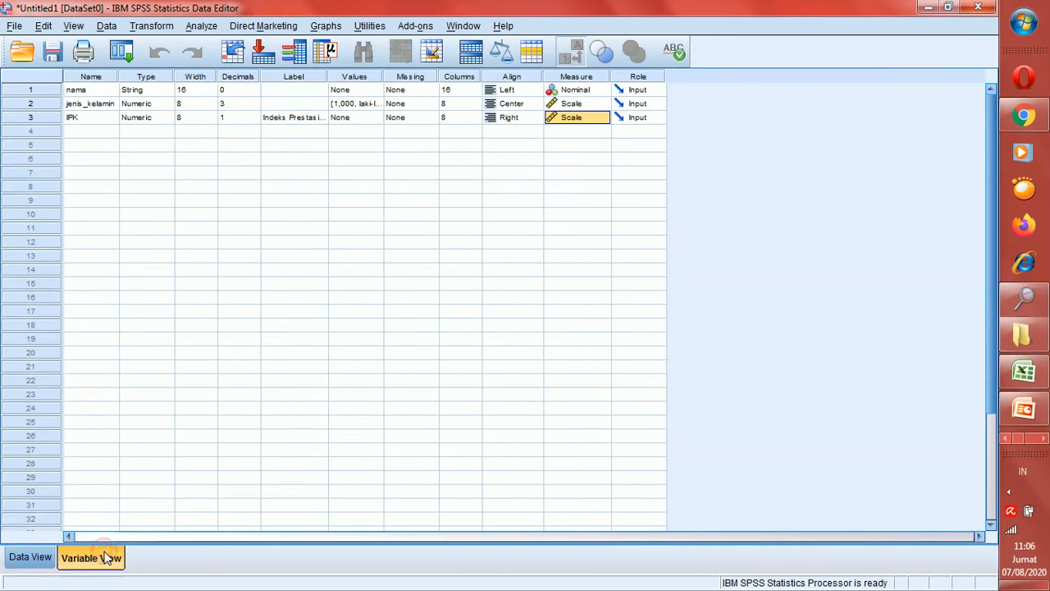
{"action": "left_click", "coordinate": [31, 557]}
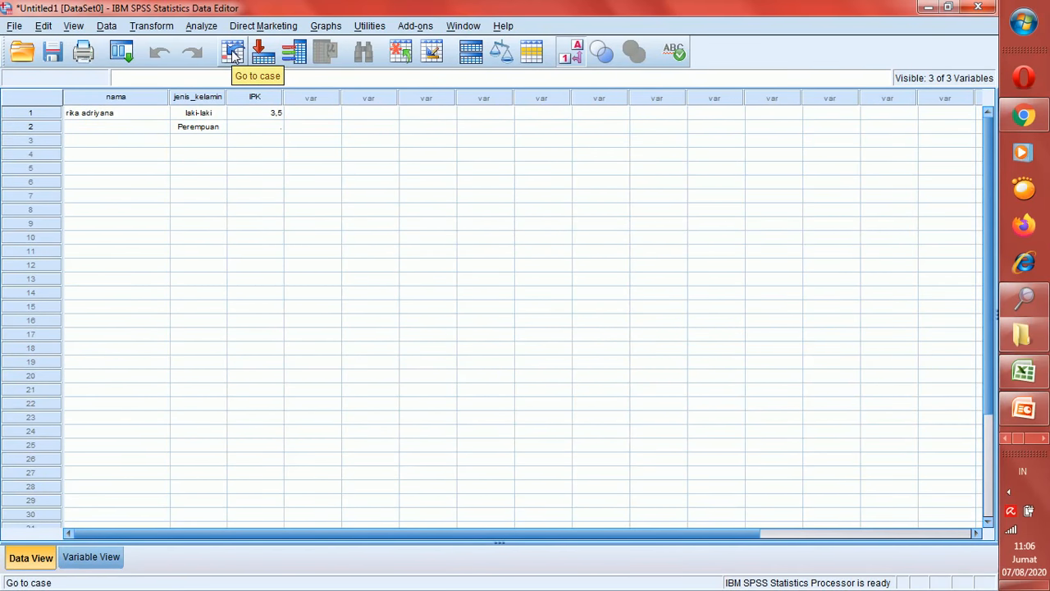
{"action": "left_click", "coordinate": [197, 26]}
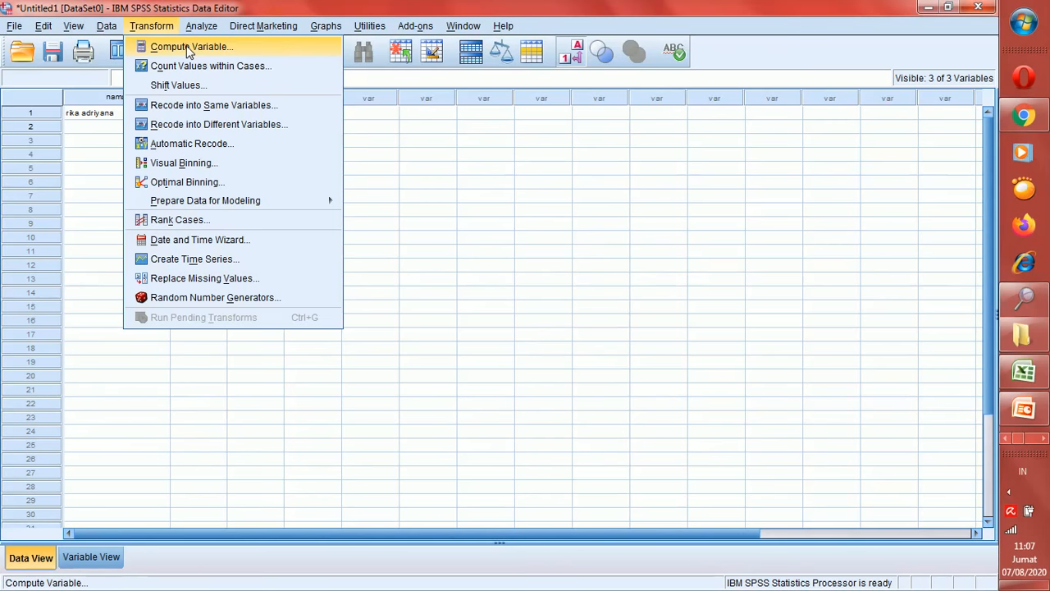
Look over and close the Compute Variable dialog, then bring up the Analyze menu
{"action": "left_click", "coordinate": [188, 50]}
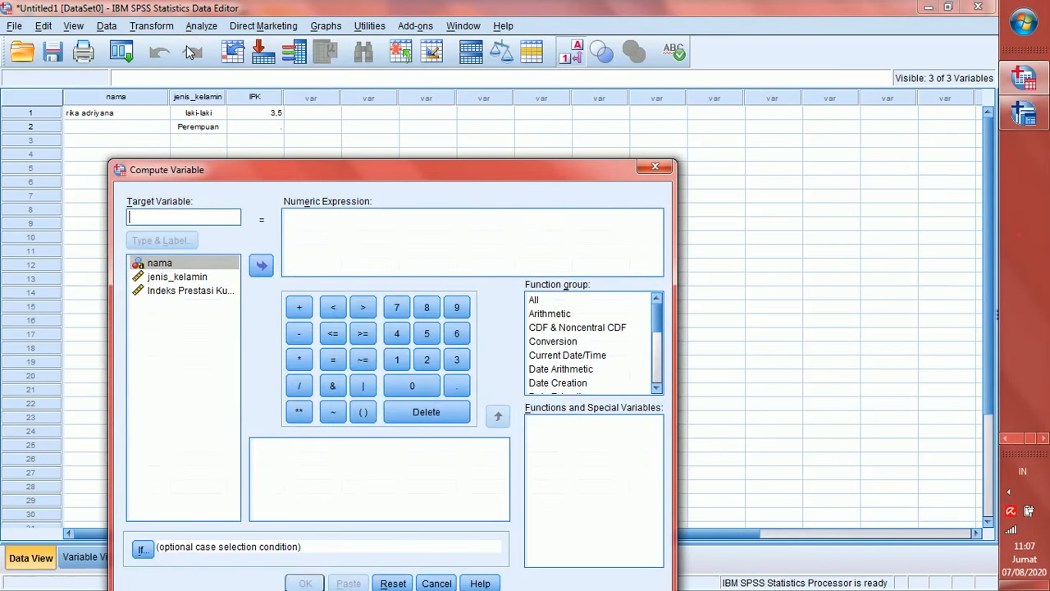
{"action": "left_click_drag", "start_coordinate": [283, 174], "coordinate": [336, 105]}
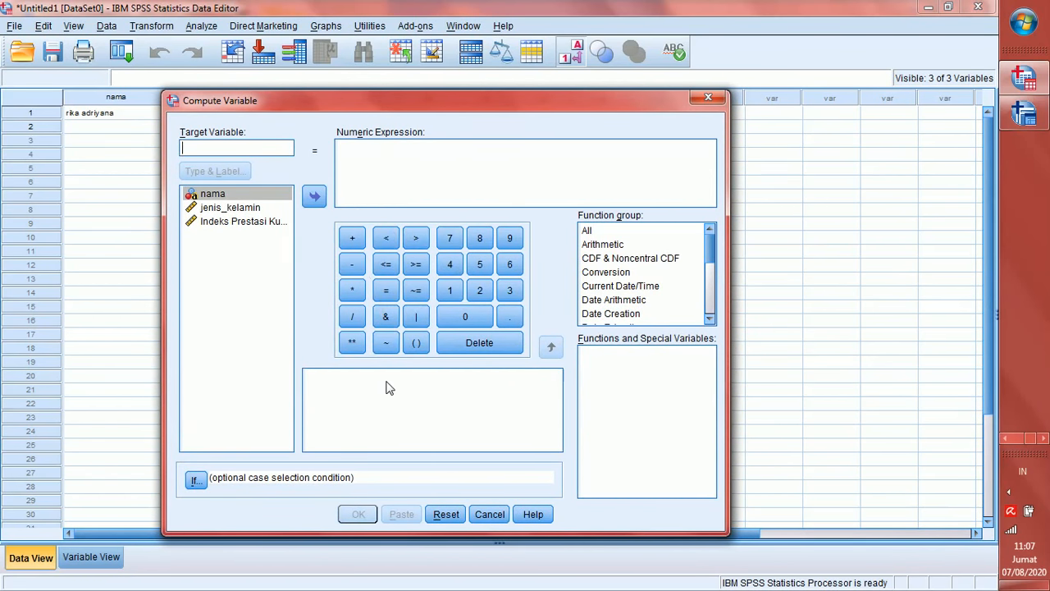
{"action": "left_click", "coordinate": [709, 98]}
{"action": "left_click", "coordinate": [202, 26]}
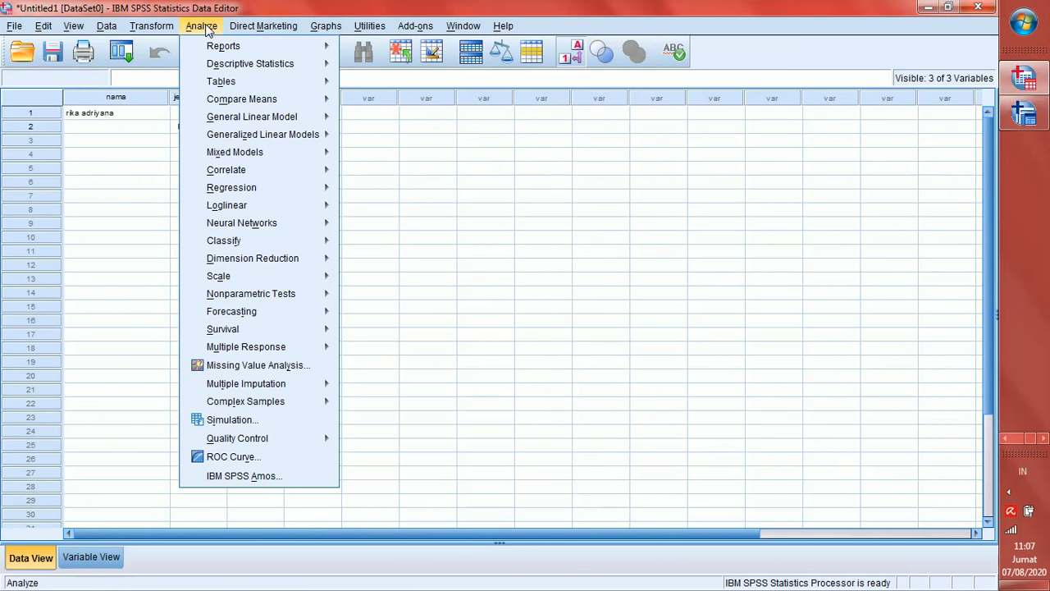
Close the Analyze menu to reveal the two-row data grid and show hidden tray icons
{"action": "left_click", "coordinate": [128, 144]}
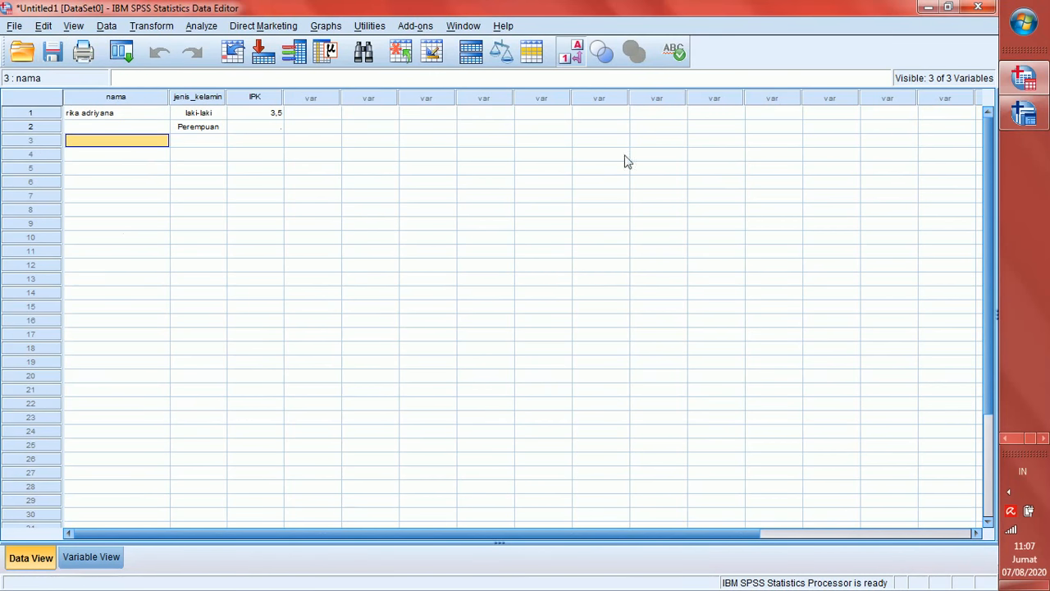
{"action": "left_click", "coordinate": [1012, 492]}
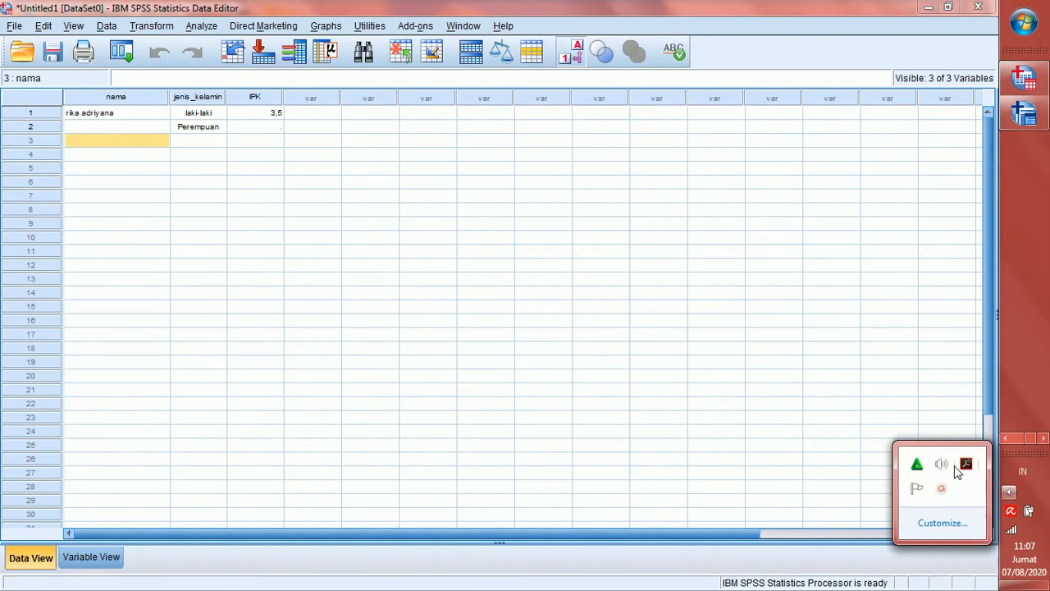